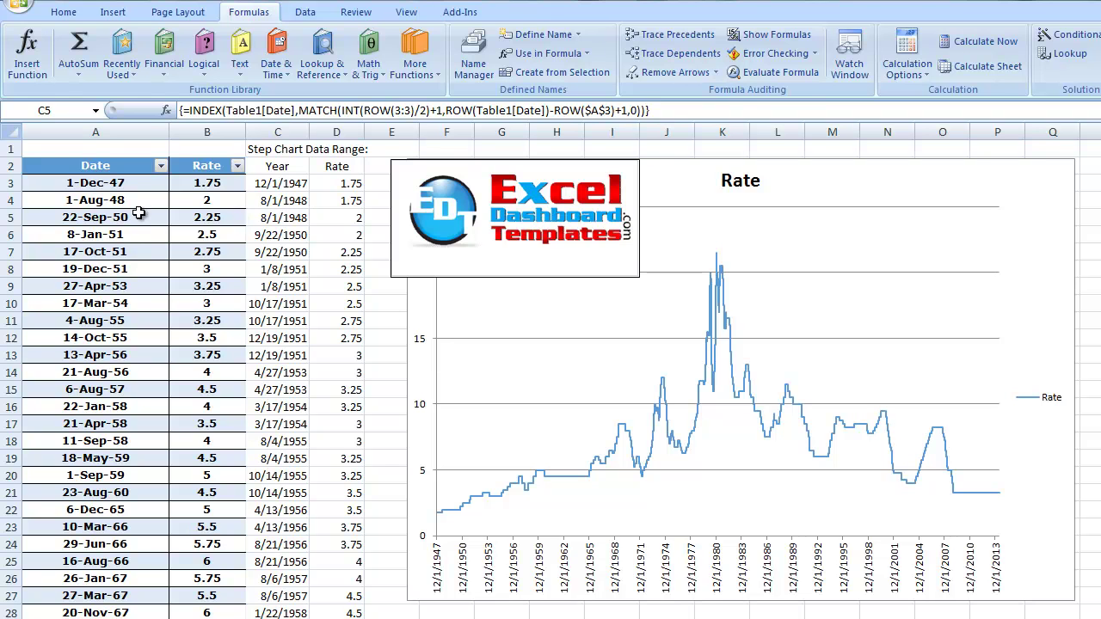
- Select the first eight Date/Rate rows, then the first eight Year/Rate rows, of the reference table
left_click(118, 187)
left_click_drag(163, 191, 208, 305)
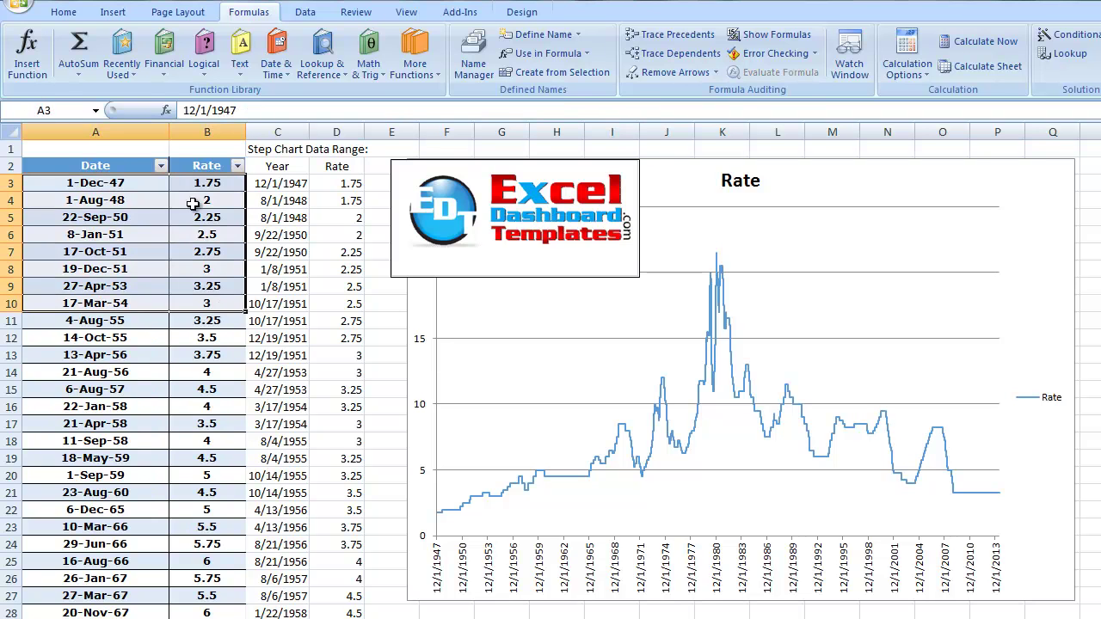
left_click(144, 203)
left_click_drag(309, 182, 314, 299)
- Inspect the reference table's Year and Rate formulas in rows 3 through 7
left_click(298, 249)
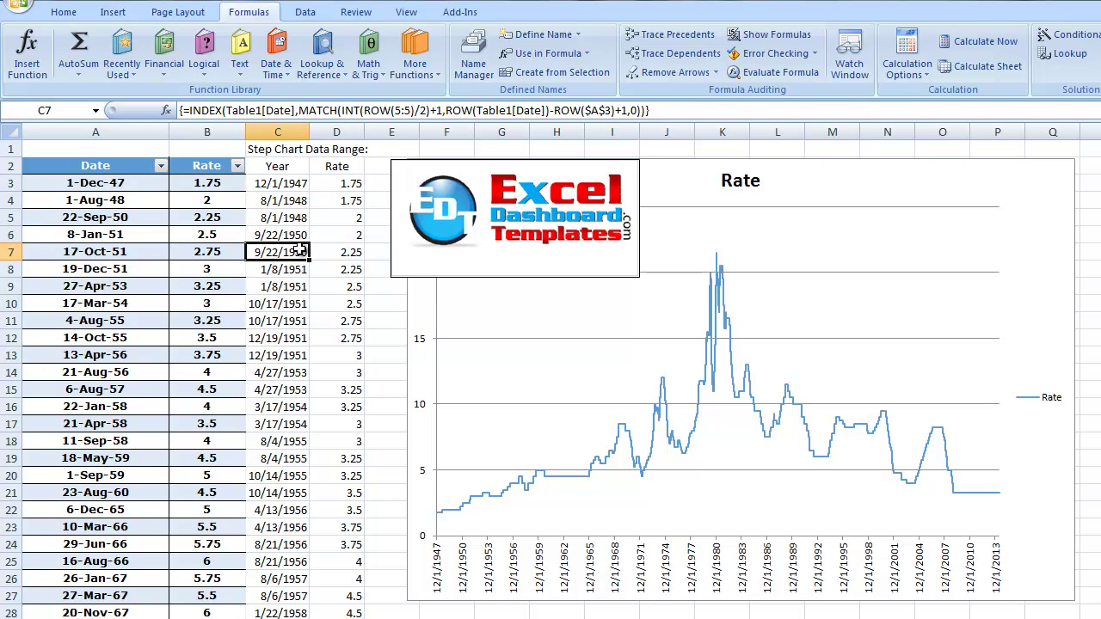
left_click(296, 185)
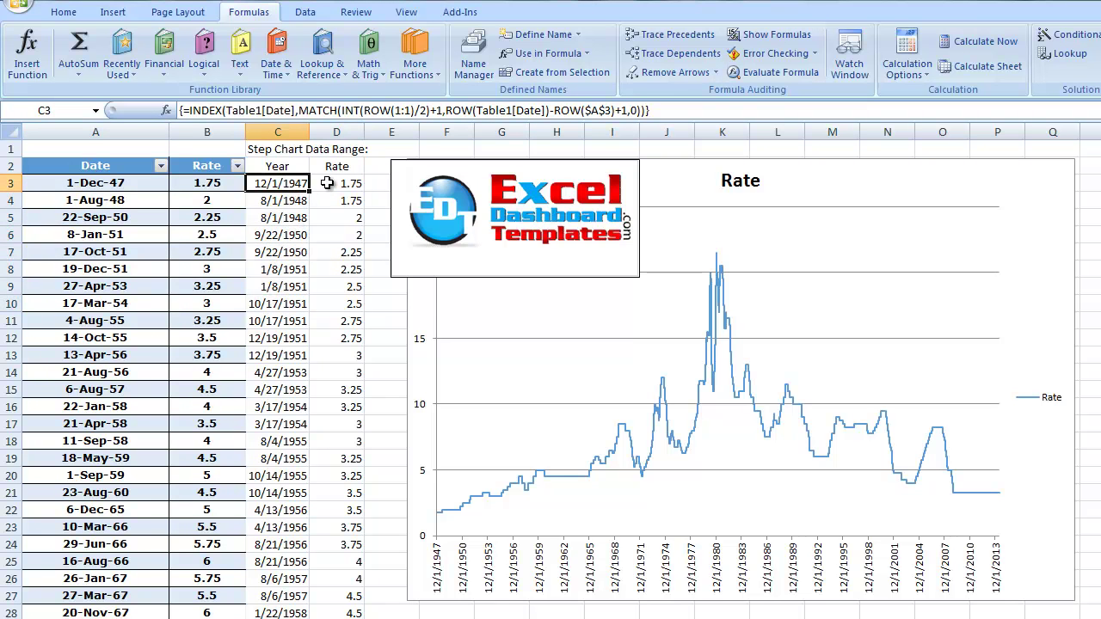
left_click(329, 183)
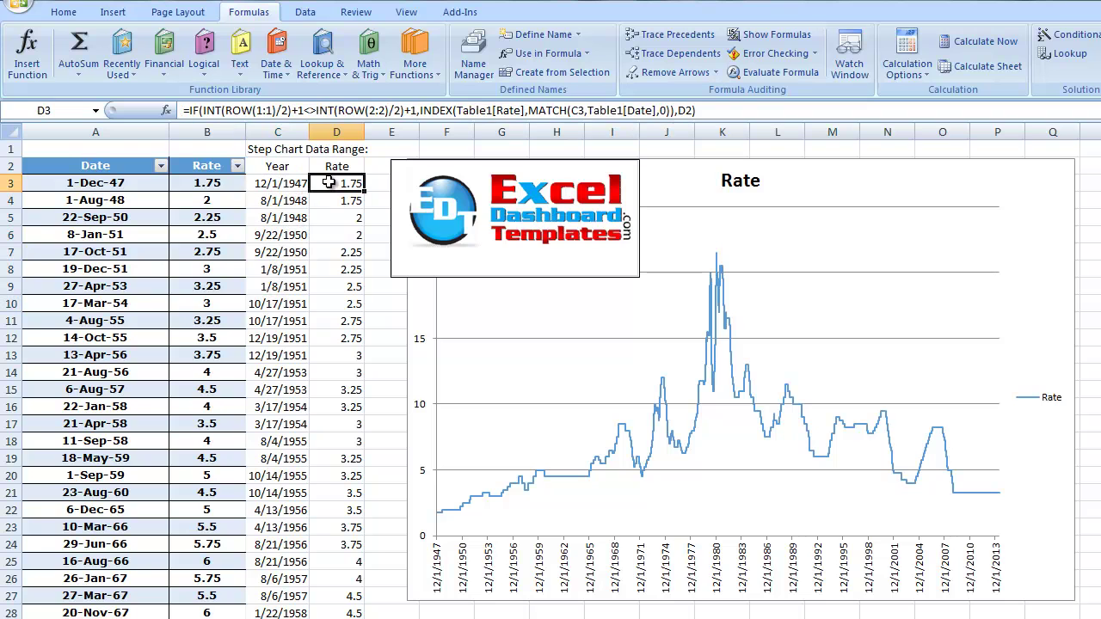
left_click(291, 203)
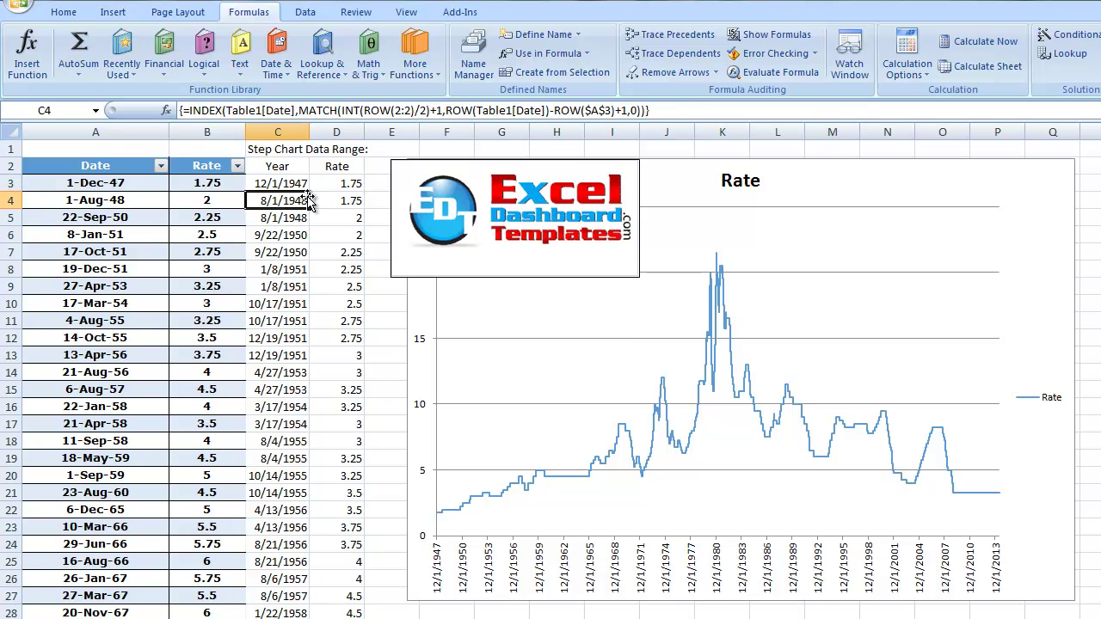
left_click_drag(327, 183, 315, 220)
left_click(301, 217)
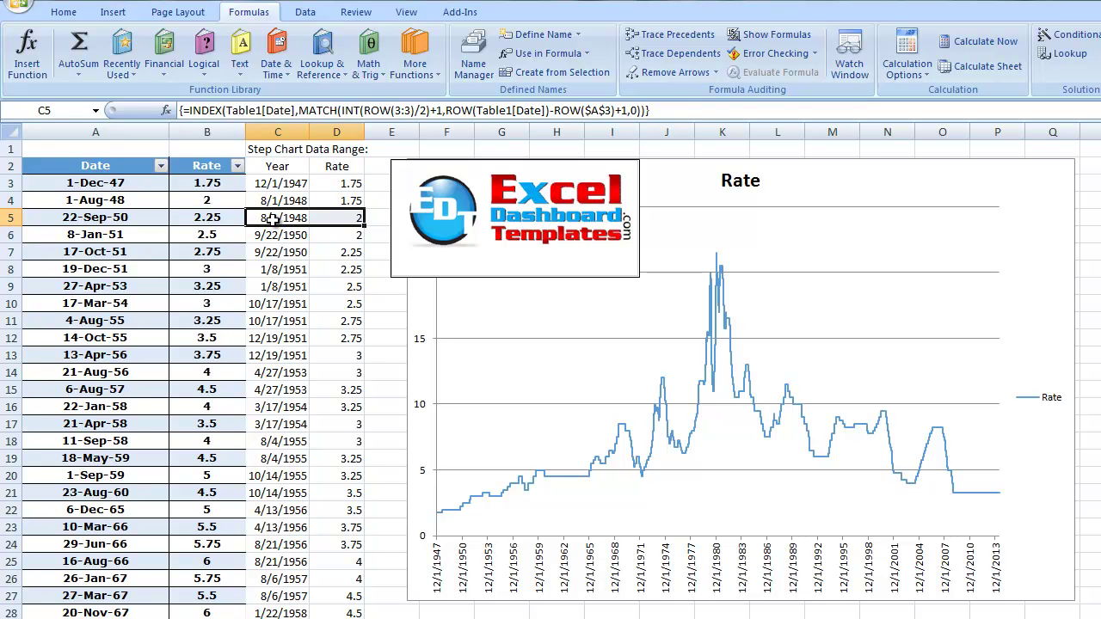
left_click(333, 219)
left_click_drag(297, 240, 319, 253)
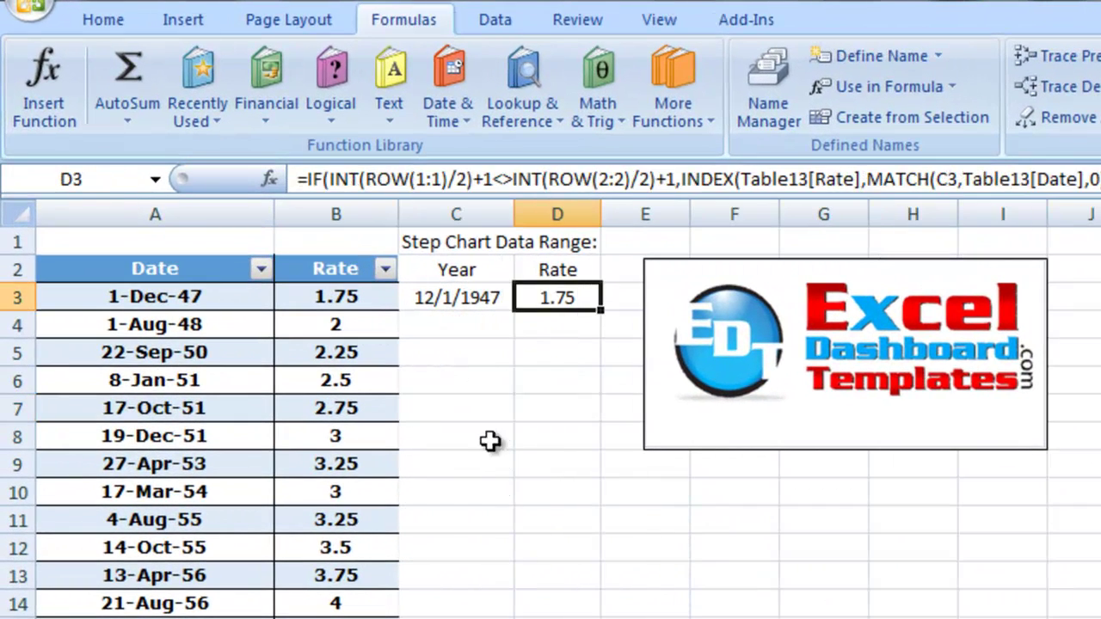
- Open C3's array formula and highlight its ROW(Table13[Date]) part
left_click(470, 329)
left_click(465, 299)
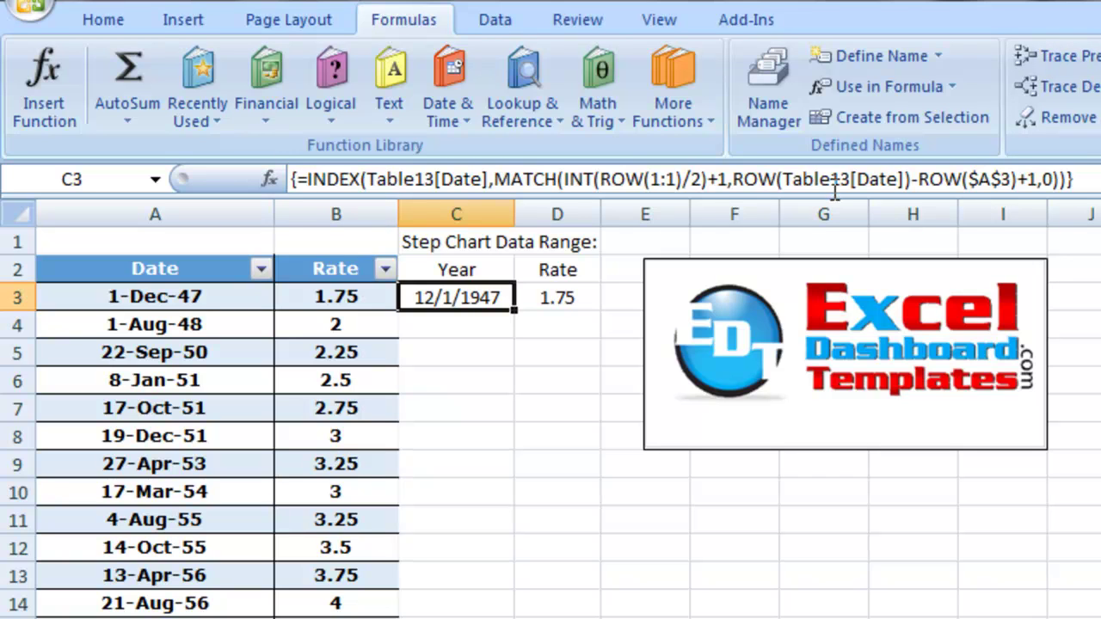
left_click(729, 179)
left_click_drag(729, 179, 913, 177)
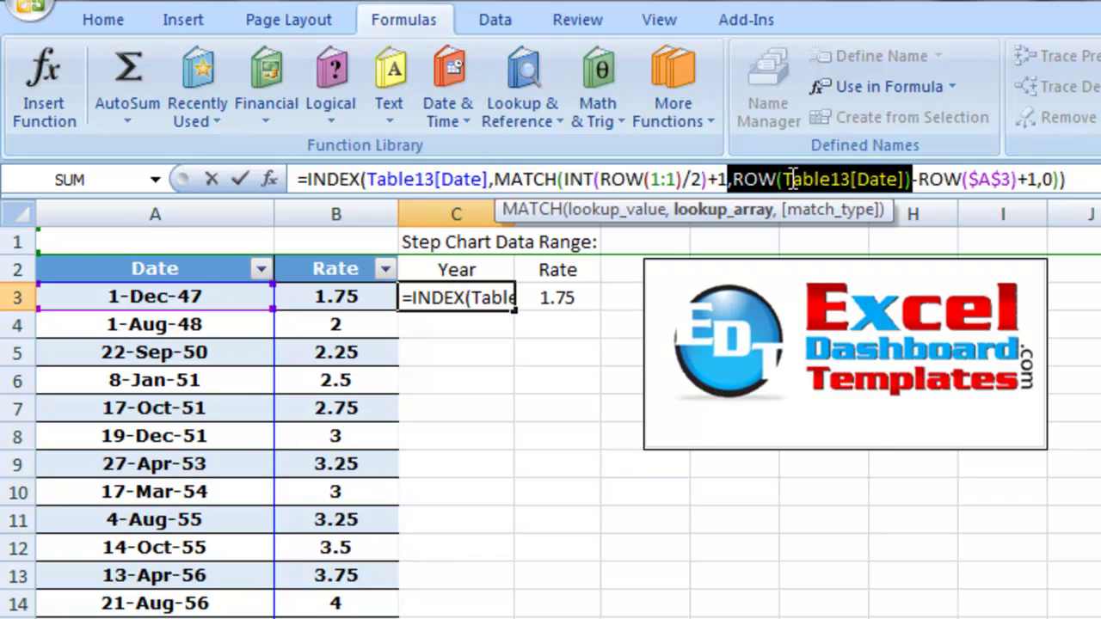
- Review the -ROW($A$3)+1 offset and the INDEX and MATCH function names in C3's formula
left_click_drag(914, 178, 1039, 172)
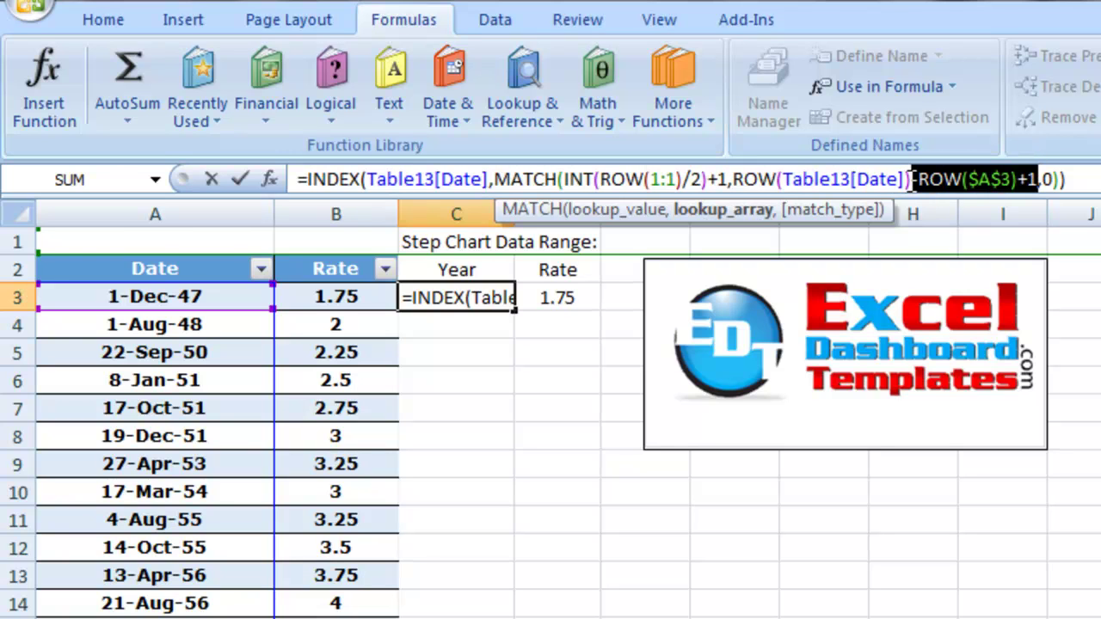
left_click(911, 177)
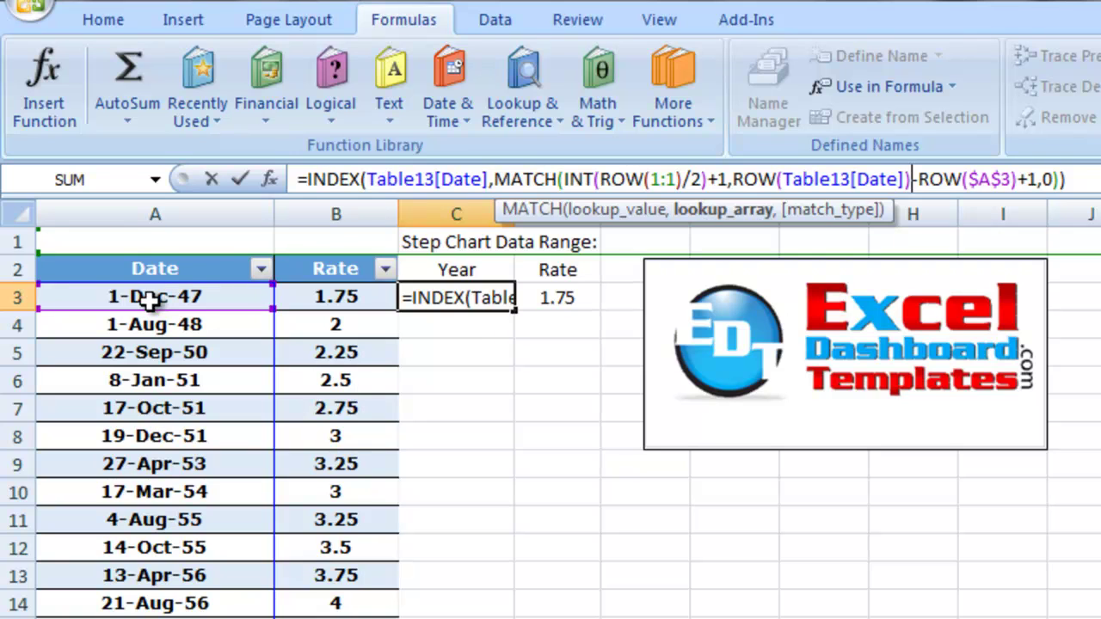
left_click(748, 178)
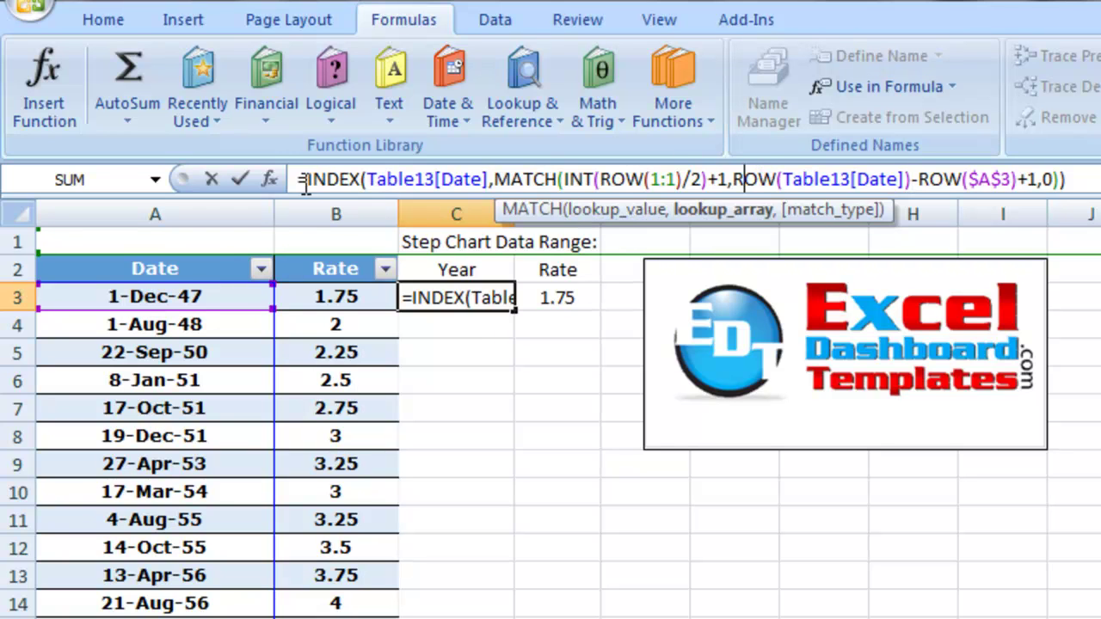
left_click_drag(307, 179, 361, 179)
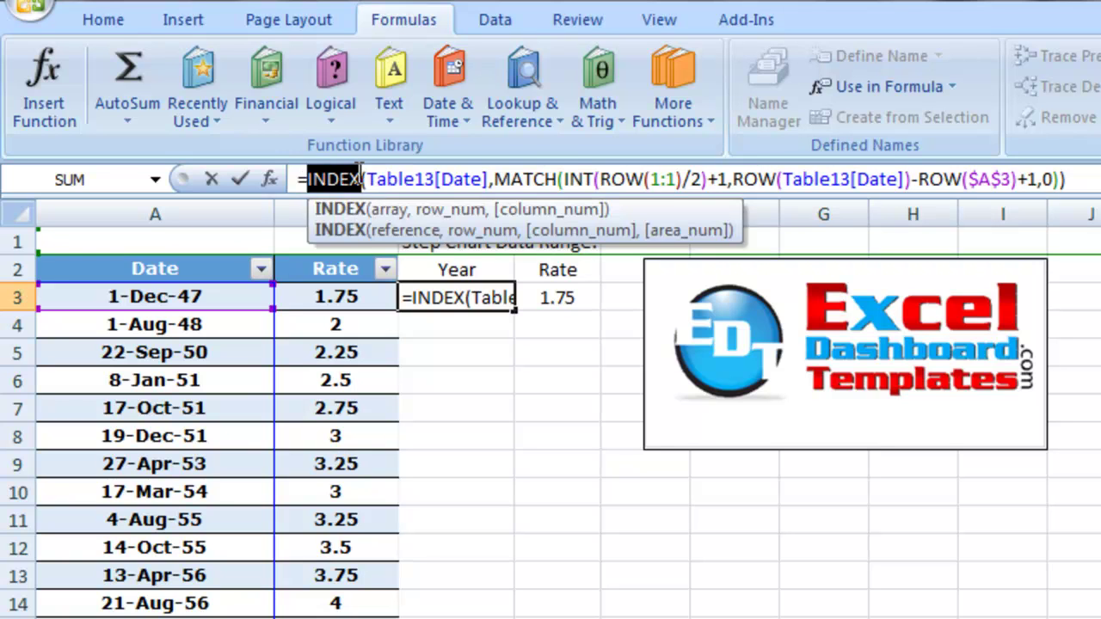
double_click(514, 179)
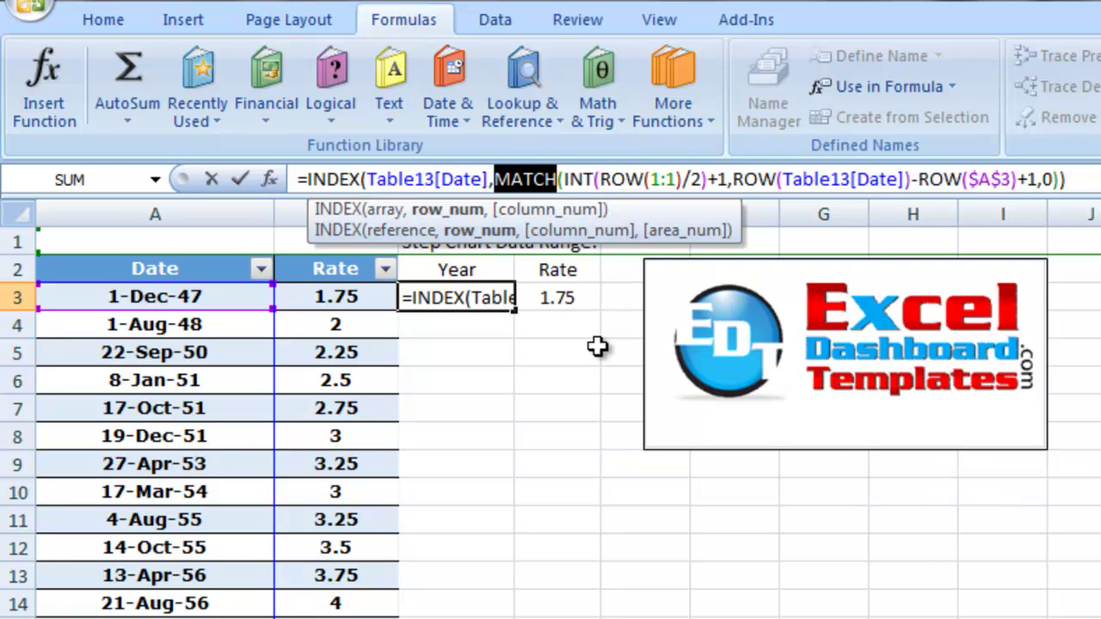
- Examine INDEX's Table13[Date] array argument and the MATCH row_num argument
left_click(348, 178)
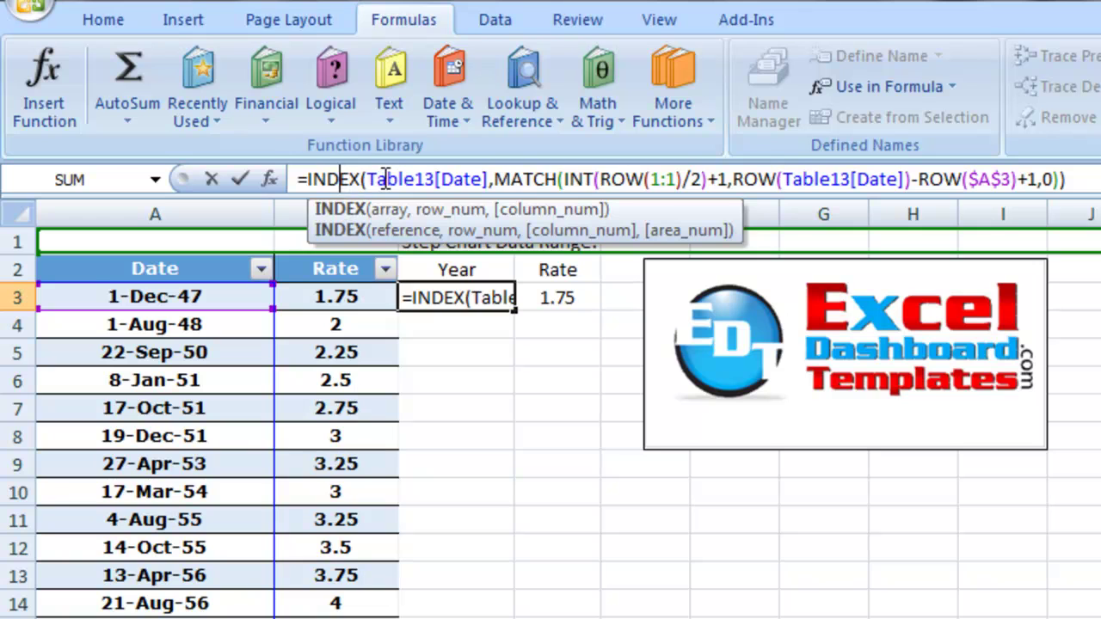
left_click(367, 178)
left_click_drag(368, 179, 484, 178)
left_click(486, 179)
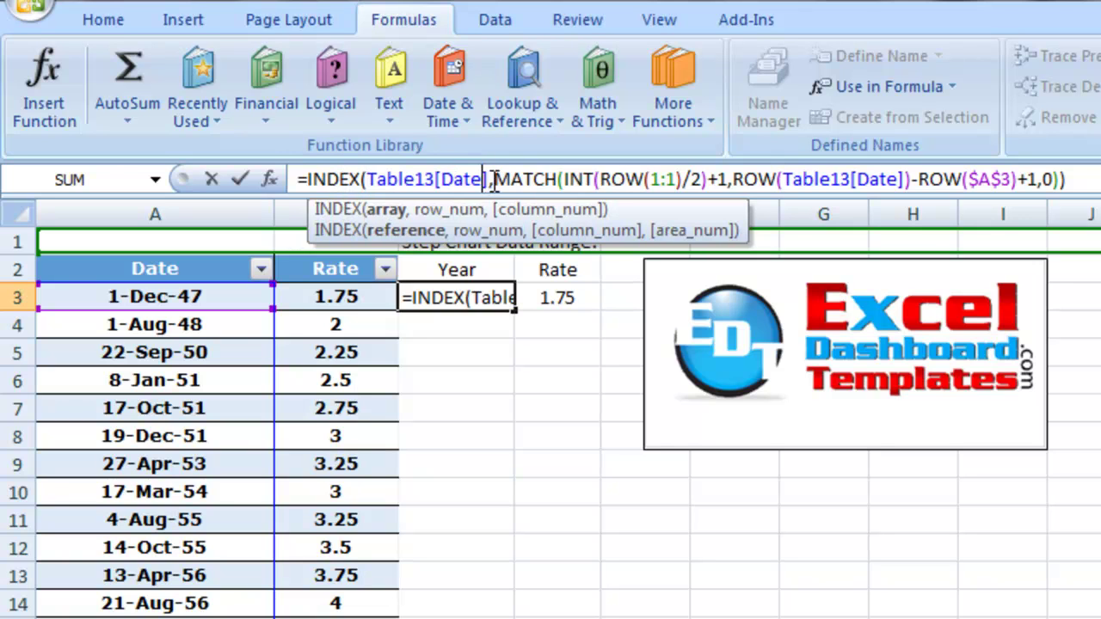
left_click_drag(367, 178, 491, 179)
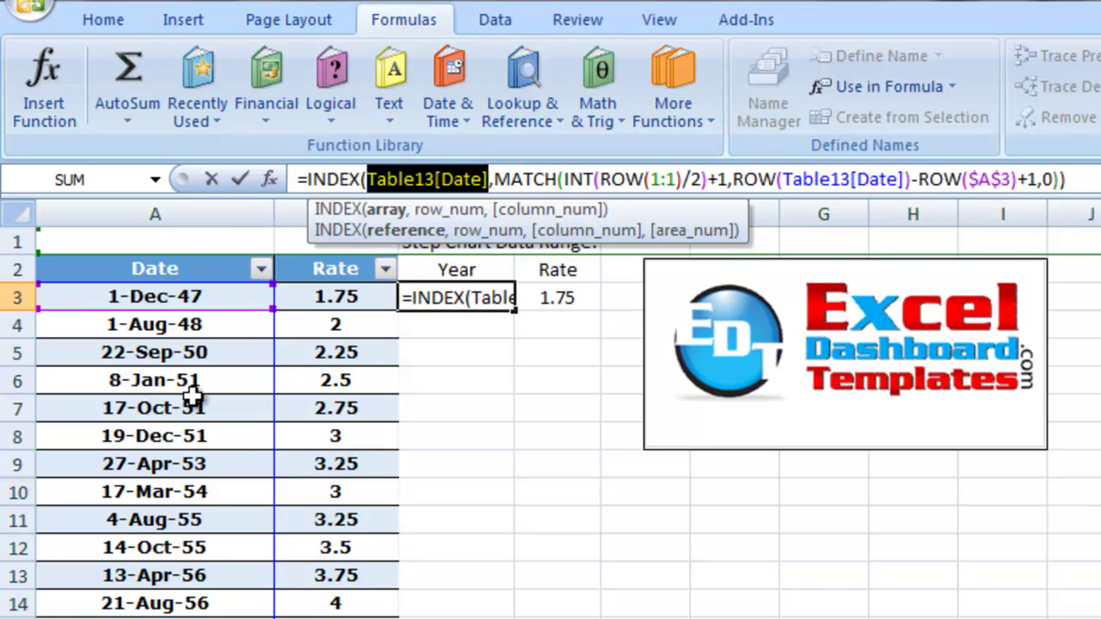
left_click(425, 179)
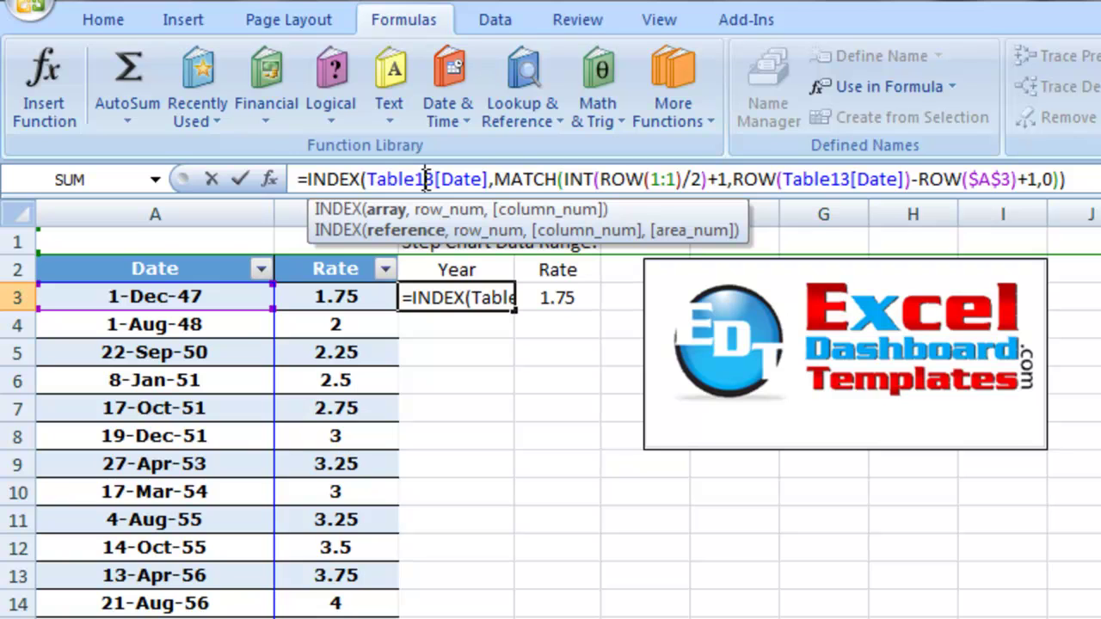
left_click_drag(367, 179, 491, 178)
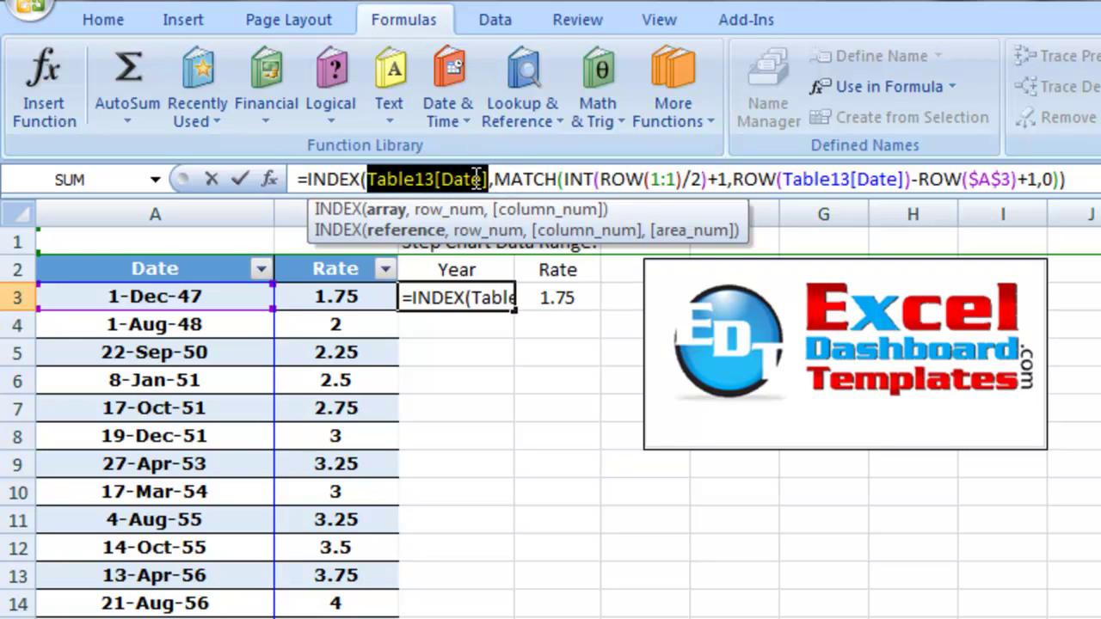
left_click(513, 179)
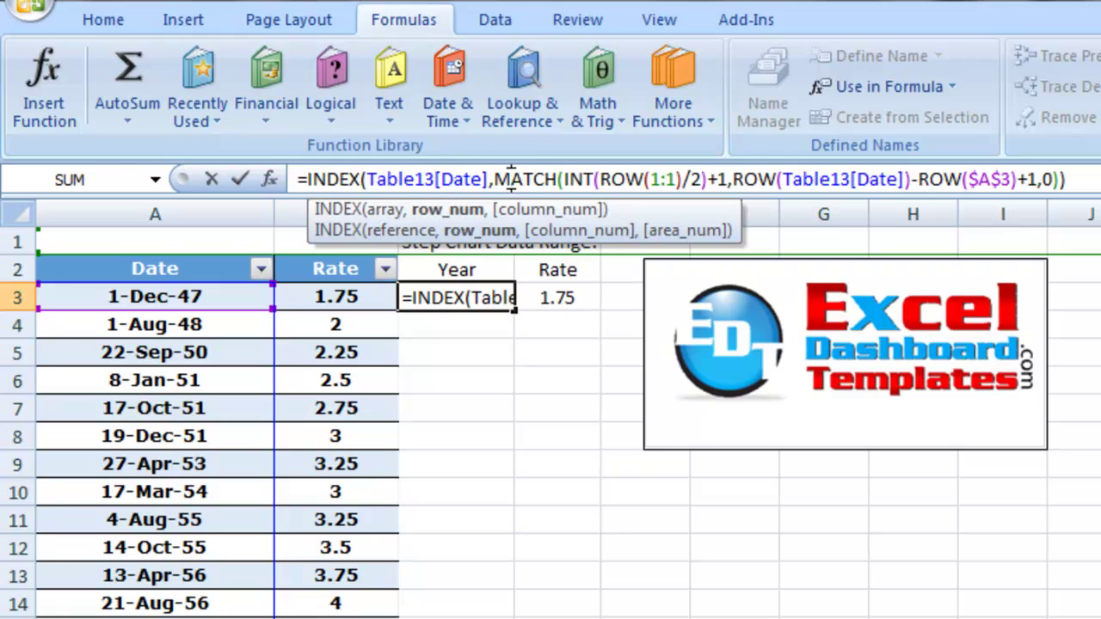
- Finish the formula's closing arguments and confirm C3 as an array formula with Ctrl+Shift+Enter
left_click(1063, 179)
type(")")
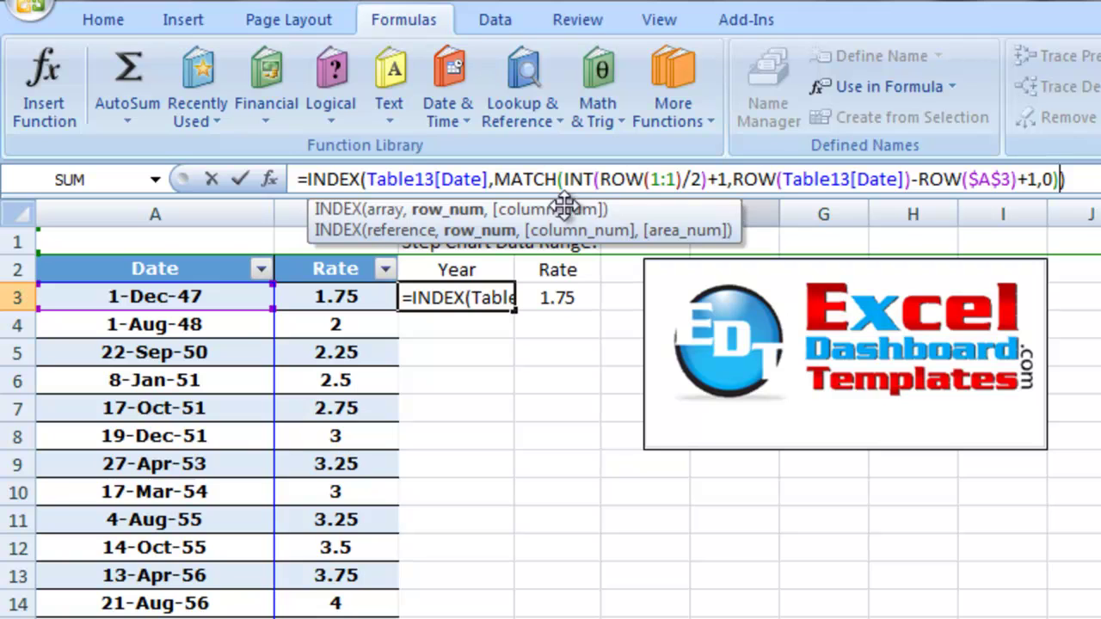
type(",")
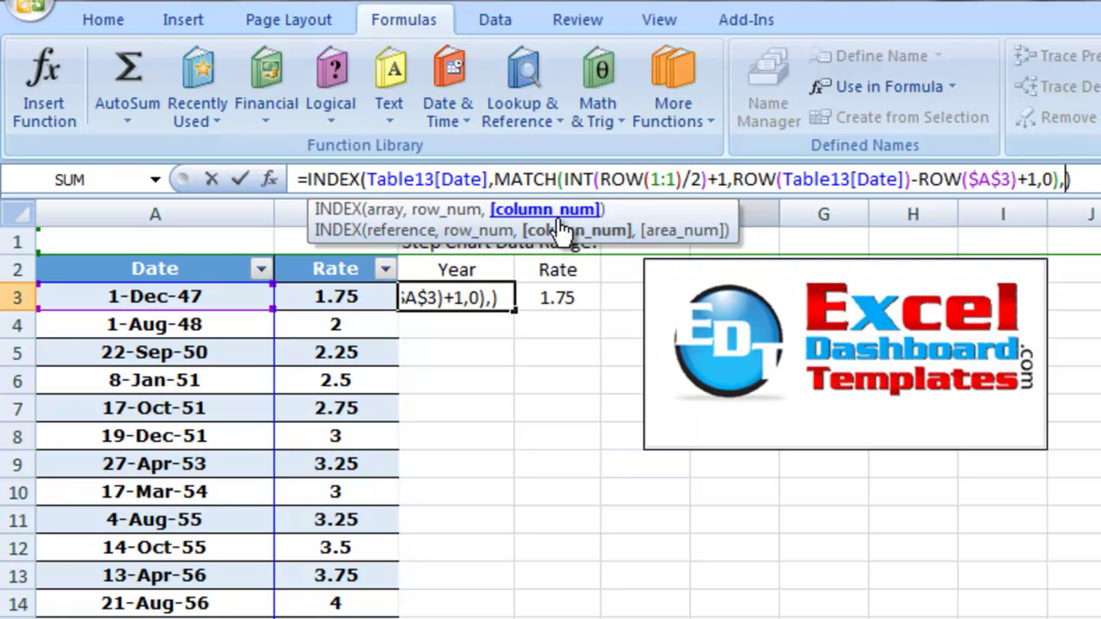
type("0")
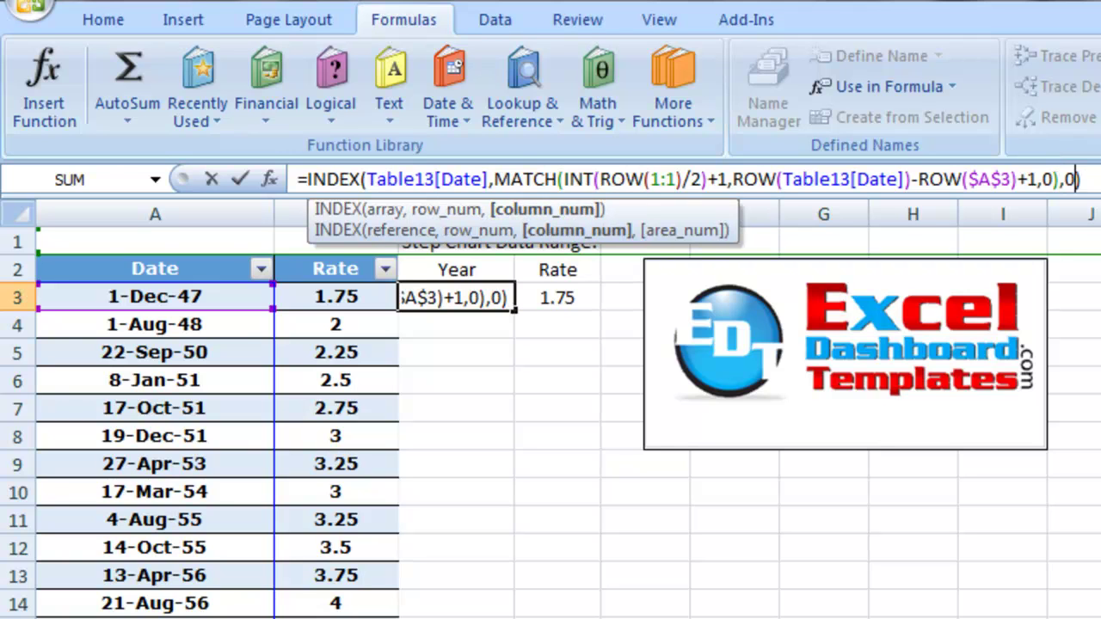
key("BackSpace")
key("BackSpace")
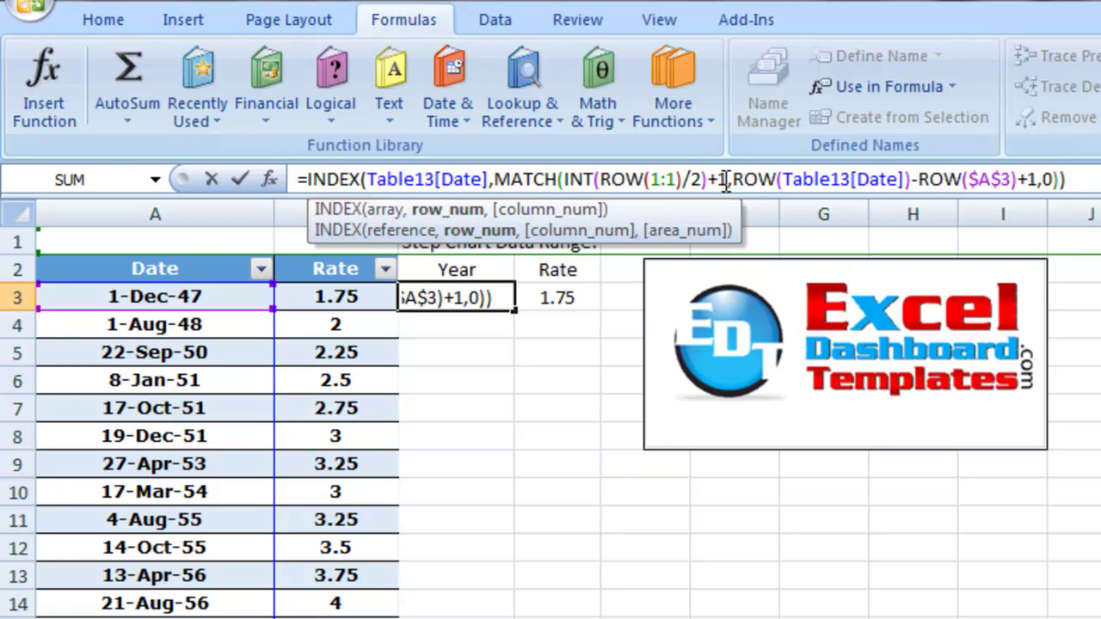
left_click_drag(735, 179, 910, 179)
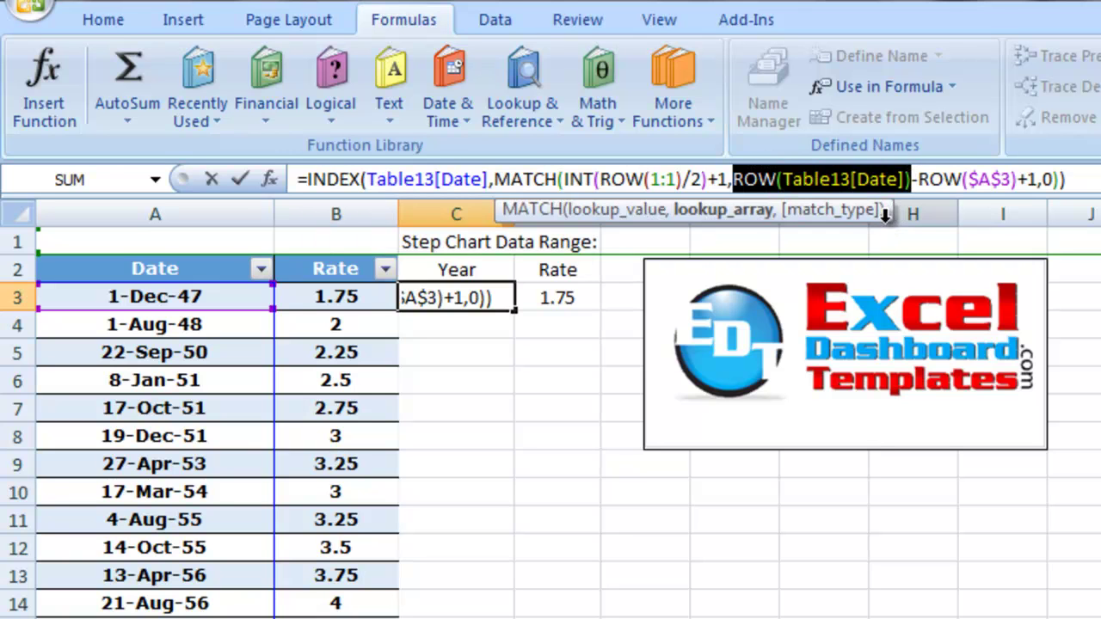
key("ctrl+shift+Return")
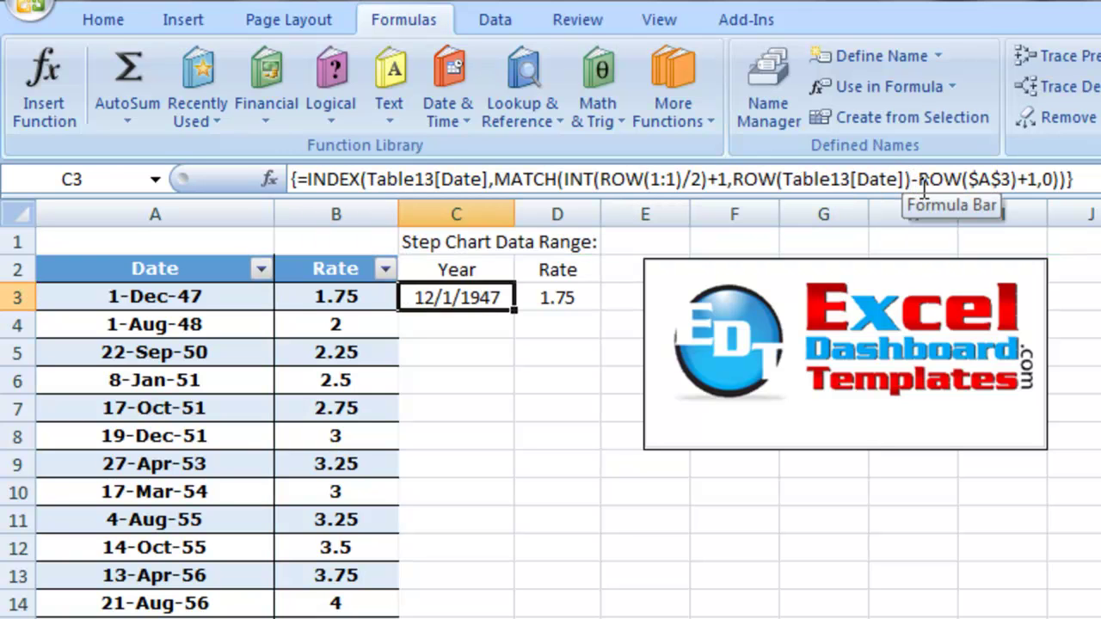
left_click(918, 181)
key("ctrl+shift+Return")
left_click(1087, 183)
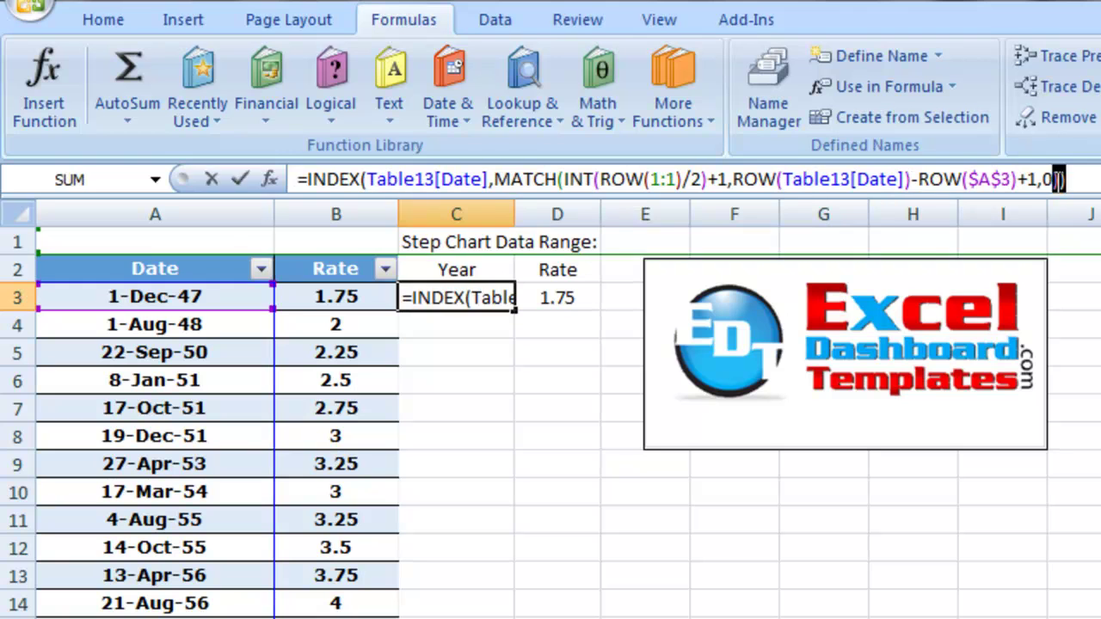
key("ctrl+shift+Return")
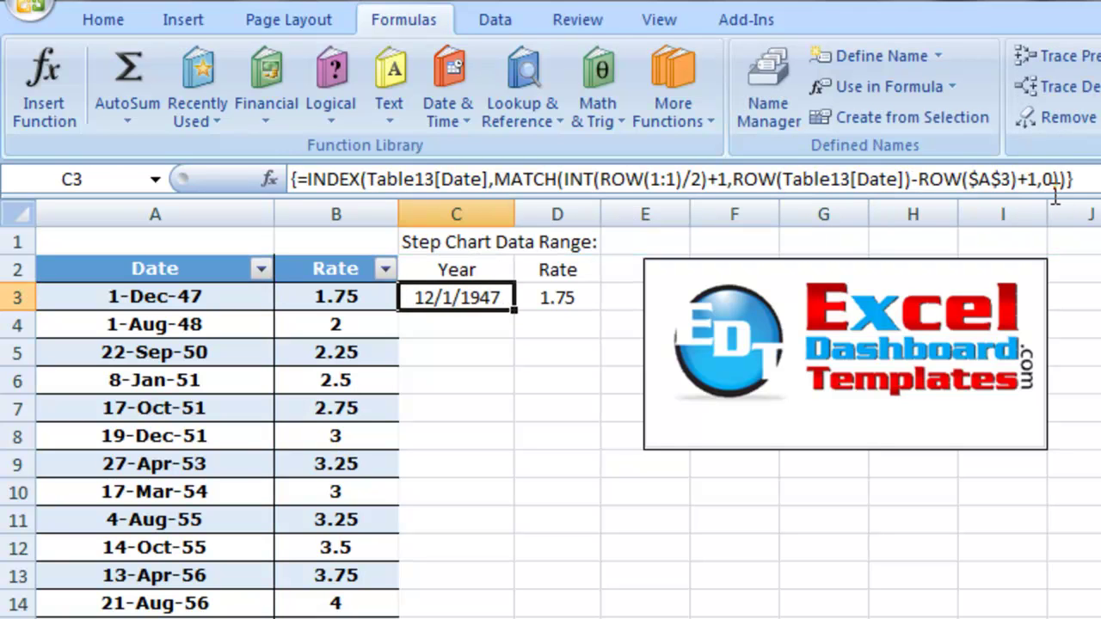
left_click(1074, 177)
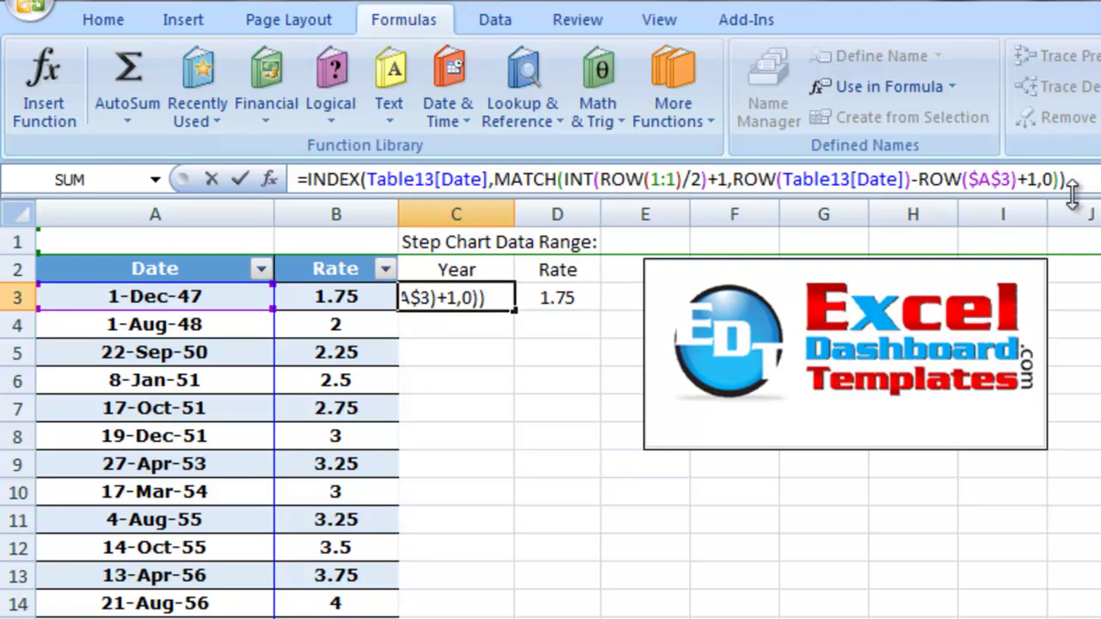
key("ctrl+shift+Return")
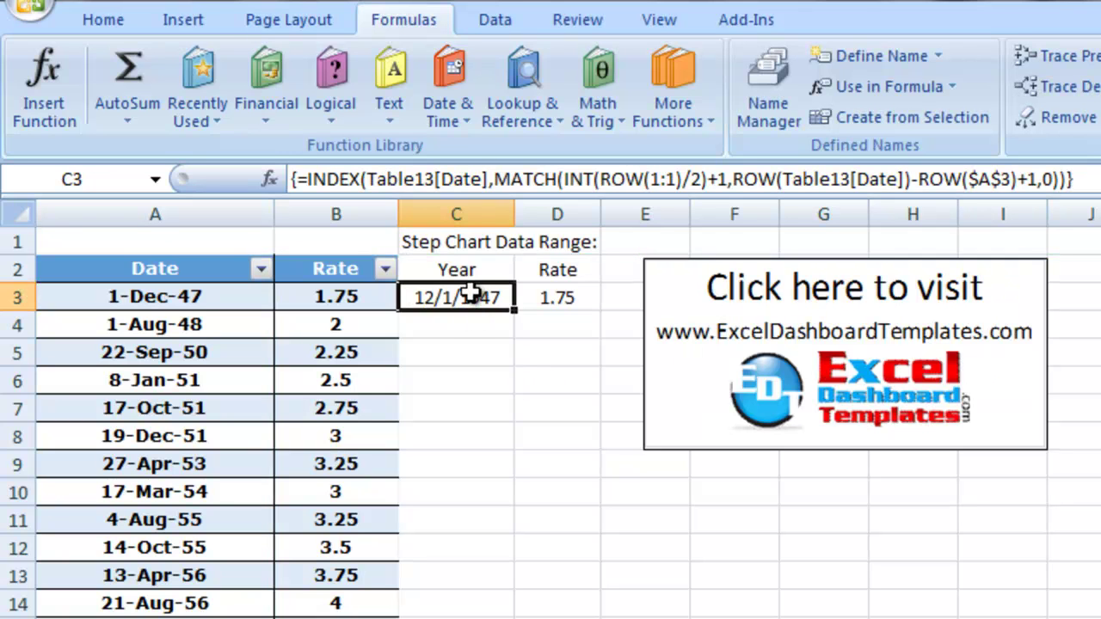
left_click(397, 178)
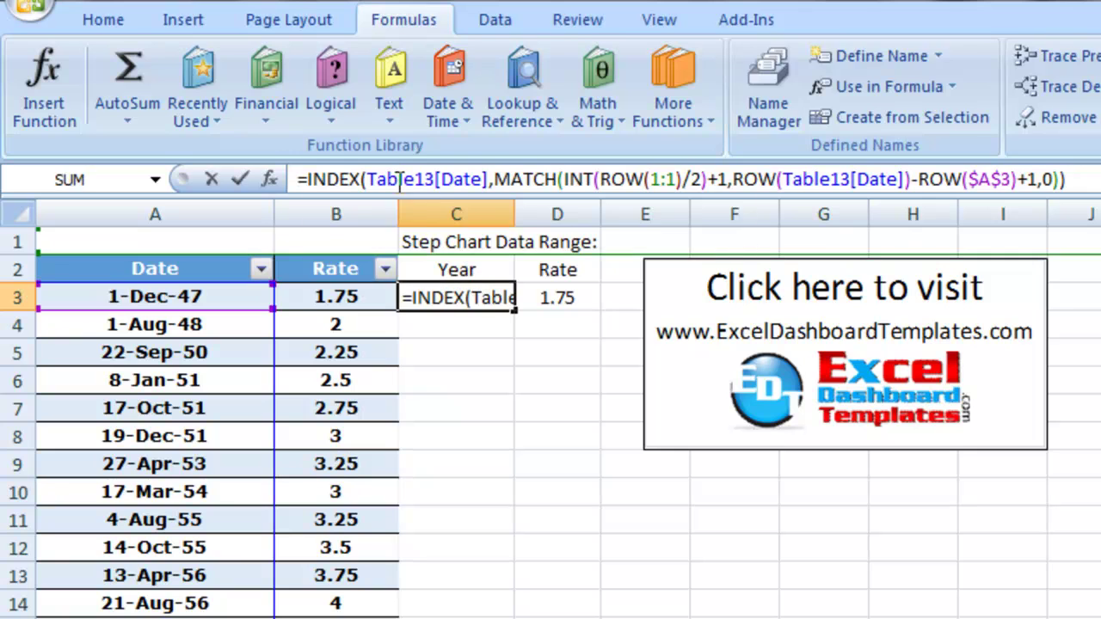
left_click(496, 180)
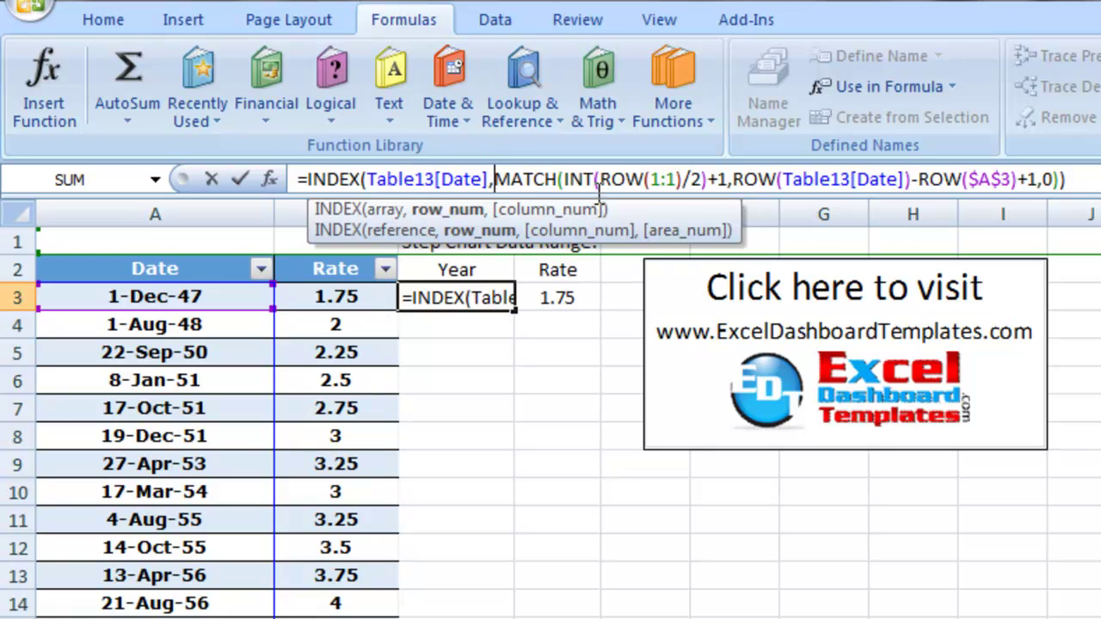
left_click_drag(564, 178, 607, 181)
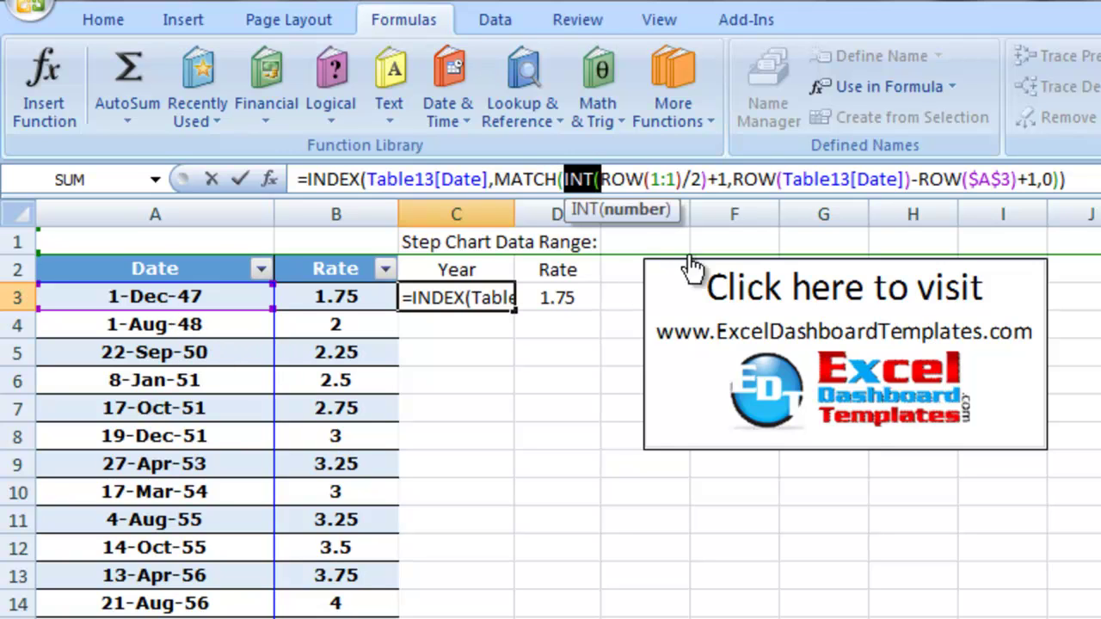
left_click(594, 179)
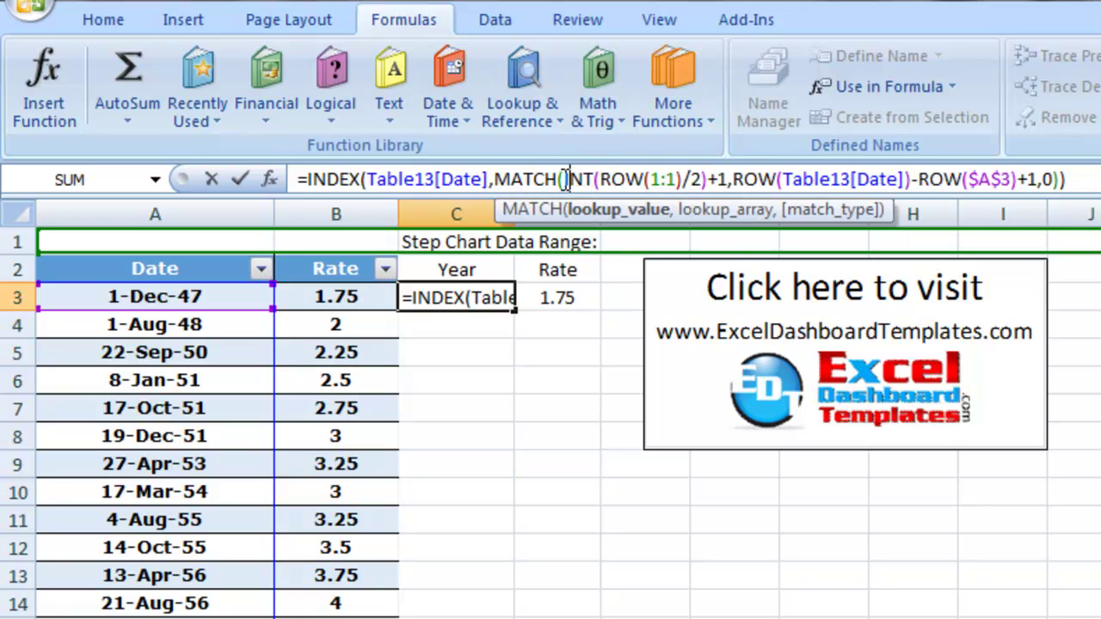
left_click_drag(565, 180, 700, 183)
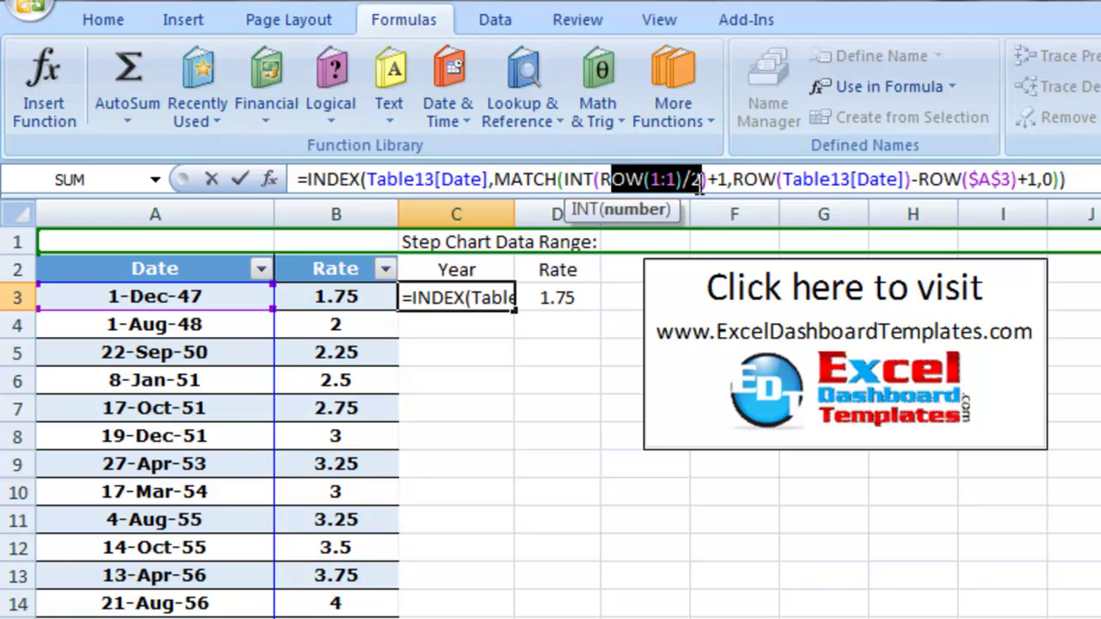
left_click(719, 183)
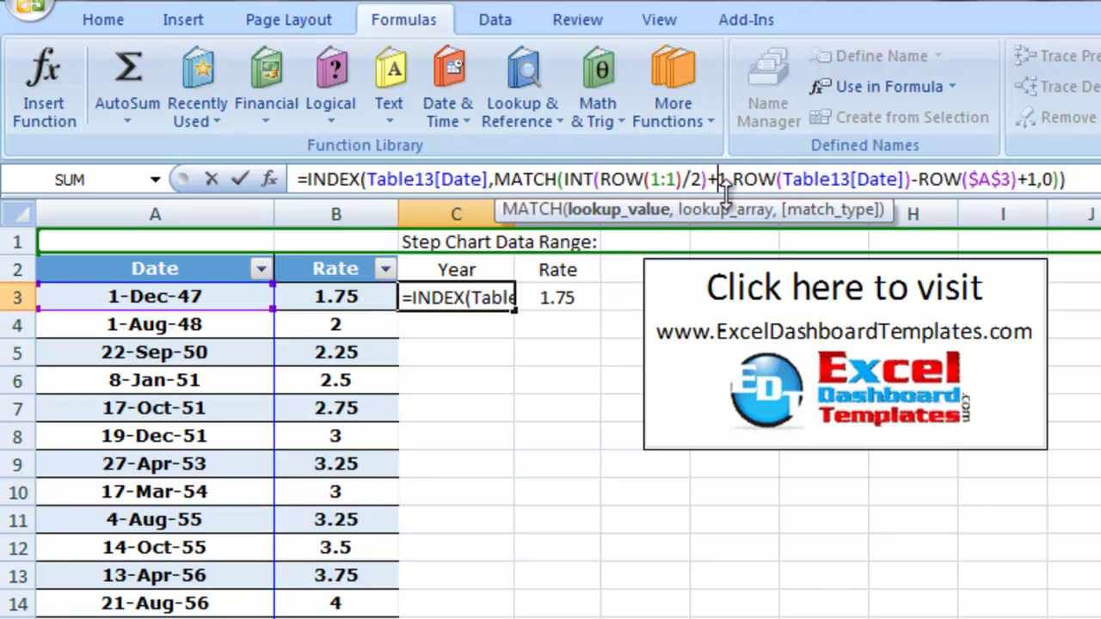
left_click(652, 179)
key("Right")
key("Right")
key("Right")
key("Right")
key("Right")
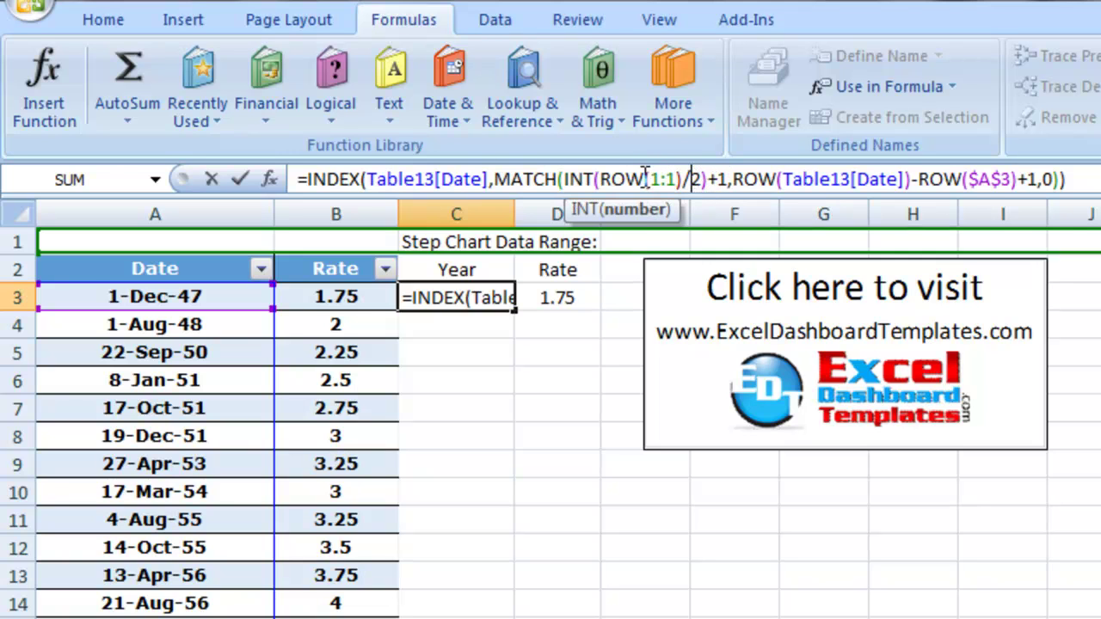
left_click(721, 179)
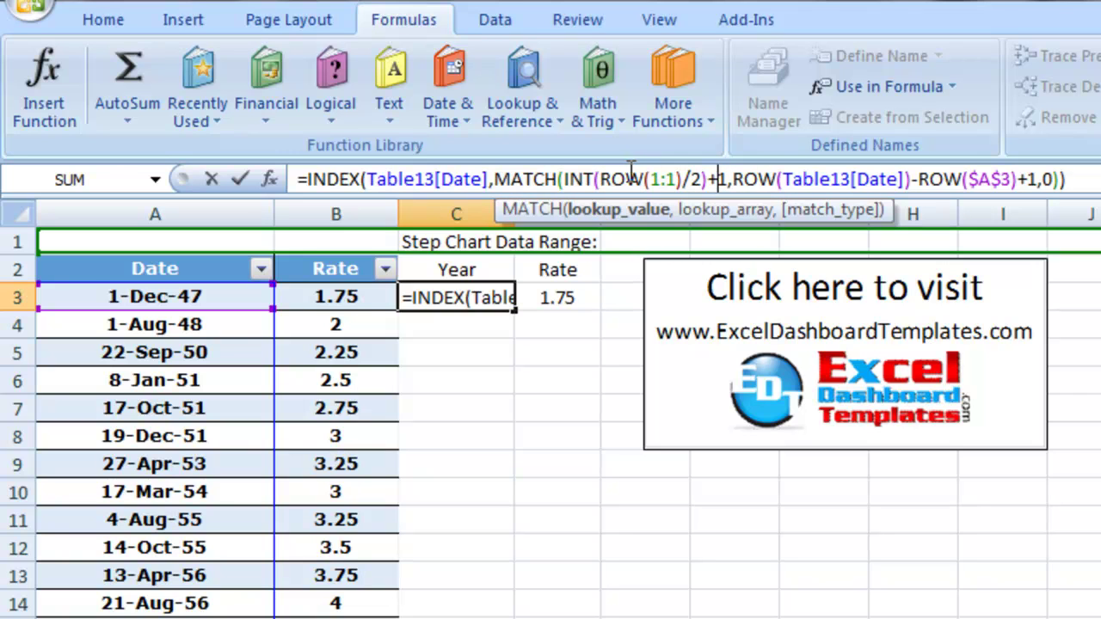
left_click_drag(496, 179, 714, 179)
left_click(677, 179)
left_click_drag(565, 180, 1040, 172)
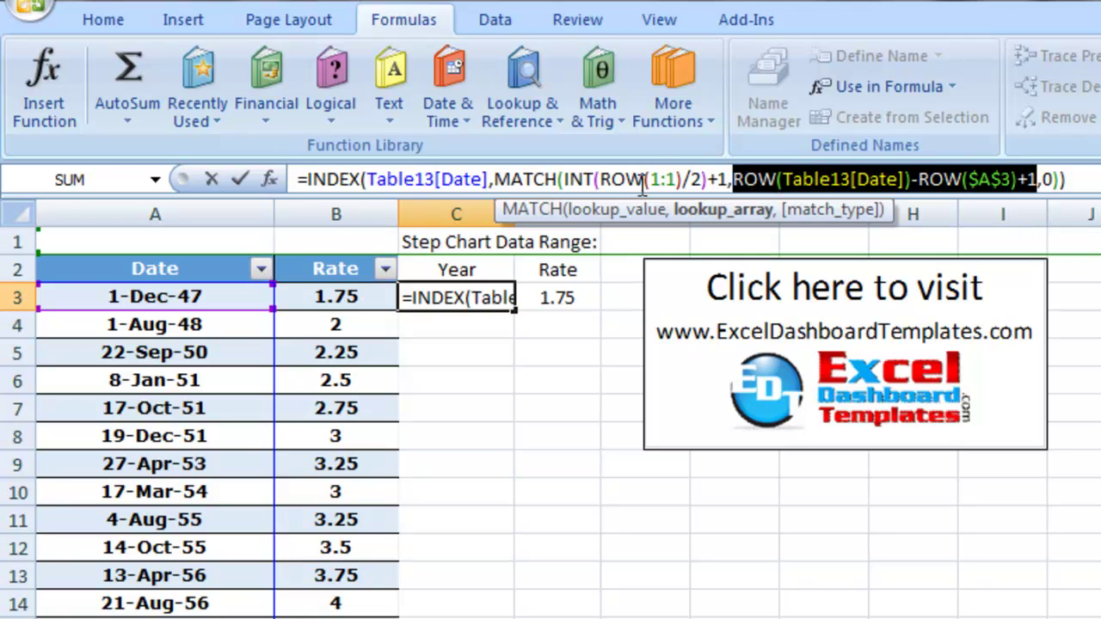
left_click_drag(615, 183, 712, 177)
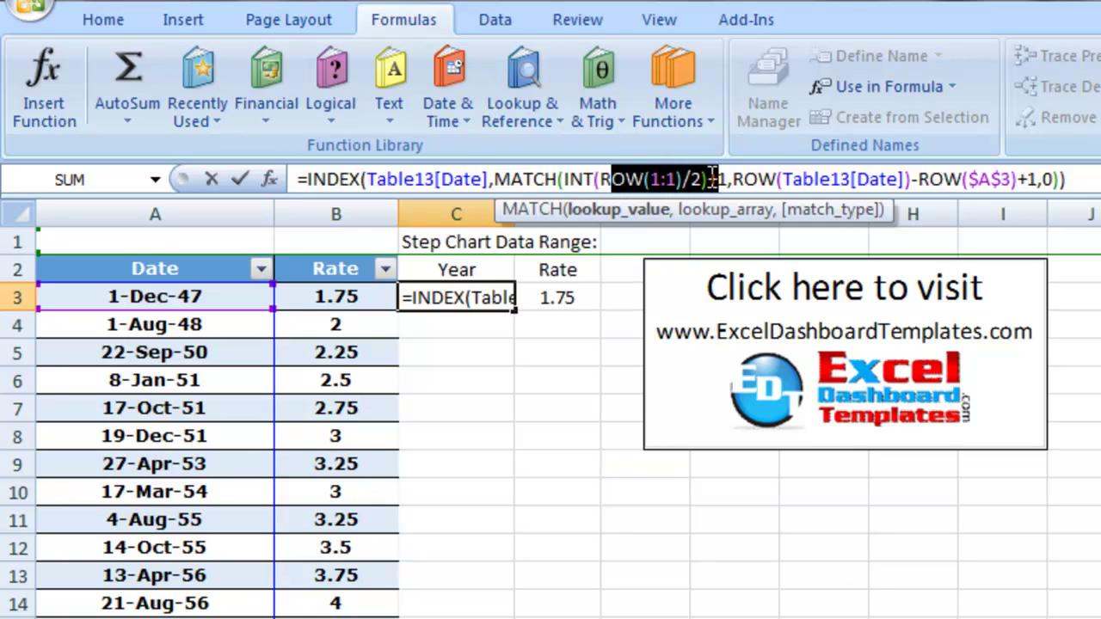
key("ctrl+shift+Return")
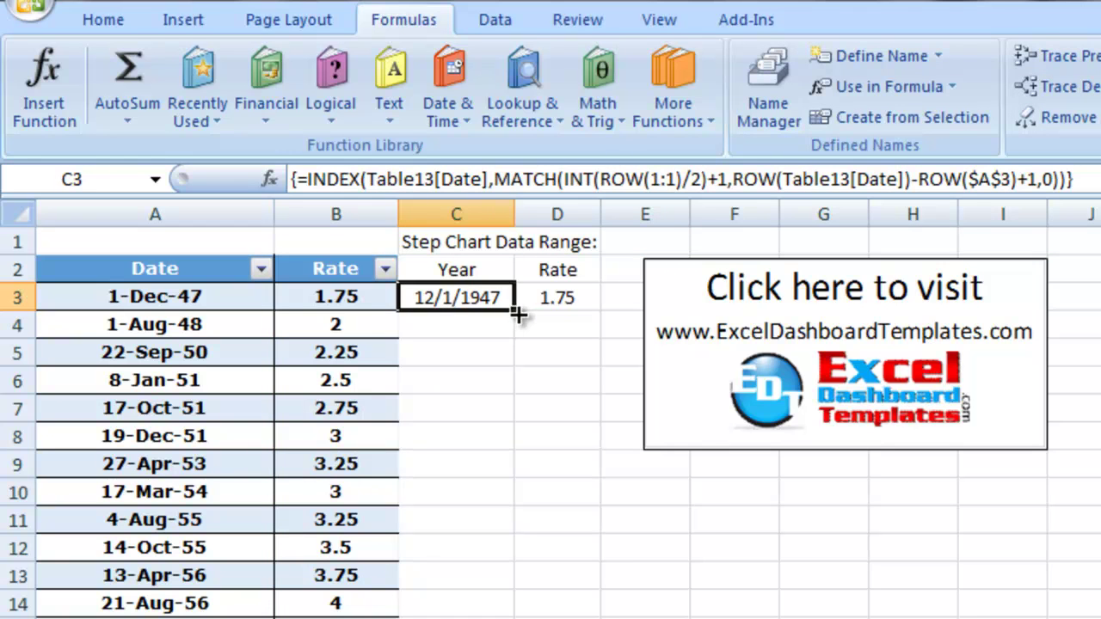
left_click_drag(518, 315, 499, 485)
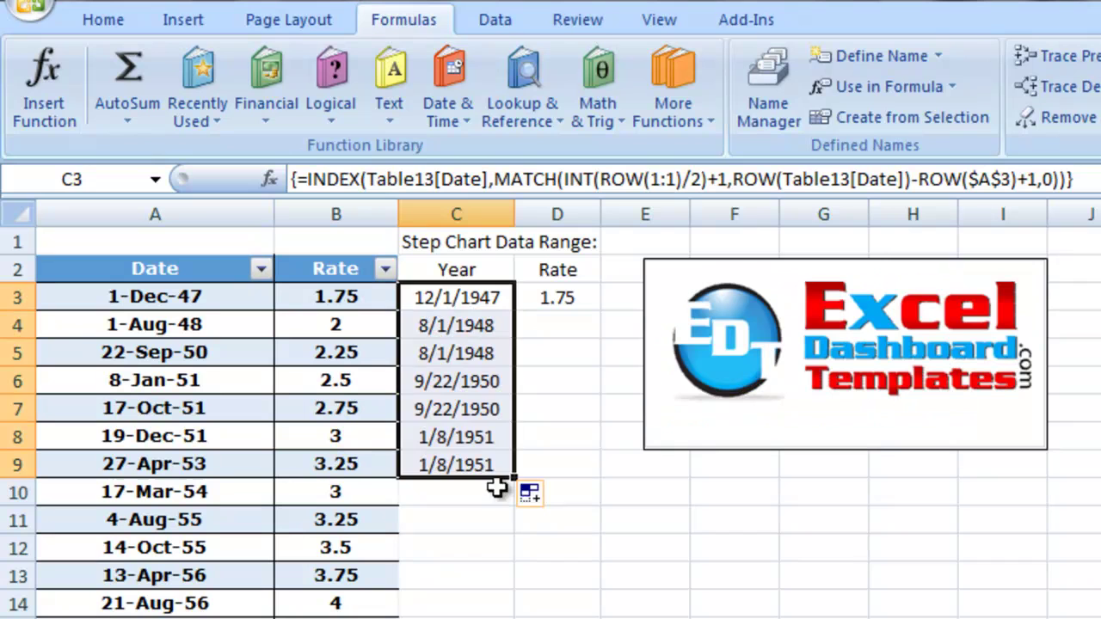
left_click(460, 434)
left_click(486, 321)
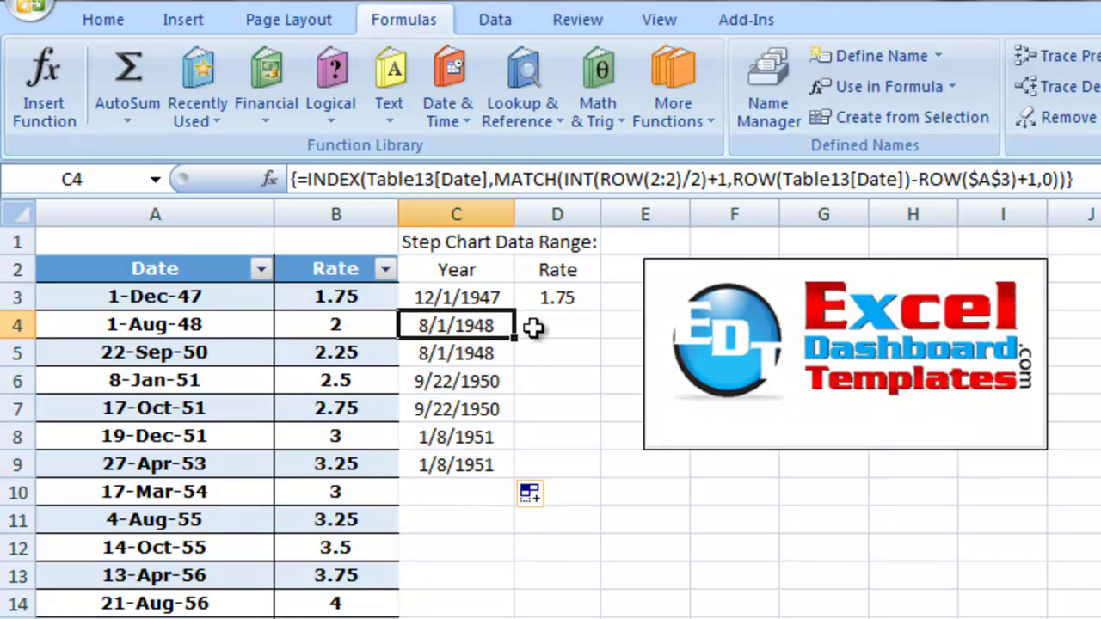
left_click(476, 356)
left_click(481, 381)
left_click(491, 410)
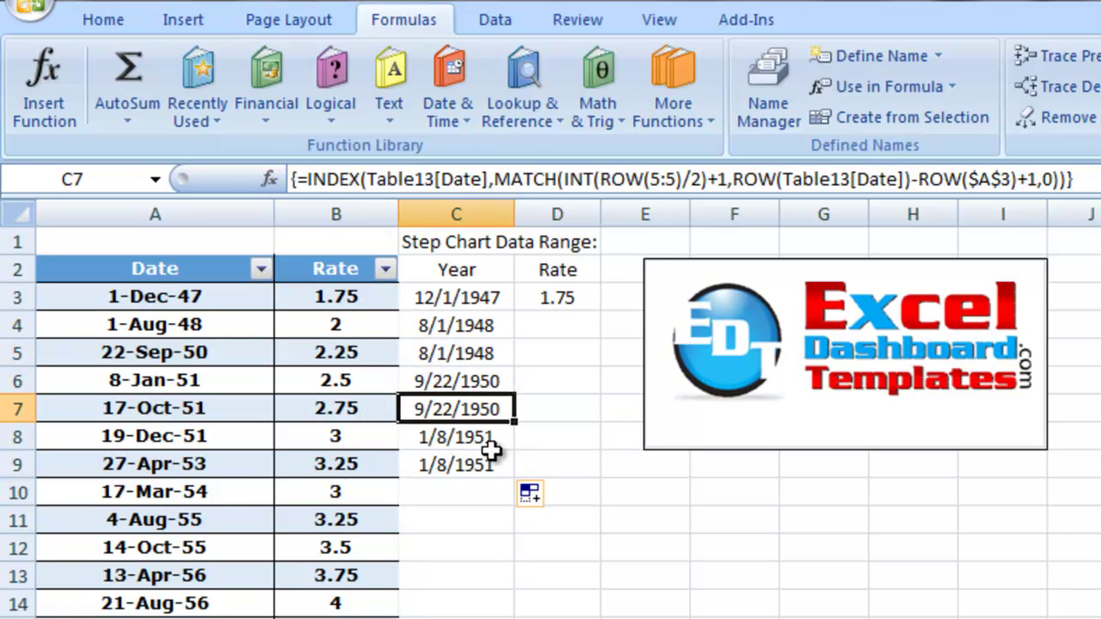
left_click(489, 437)
left_click(489, 465)
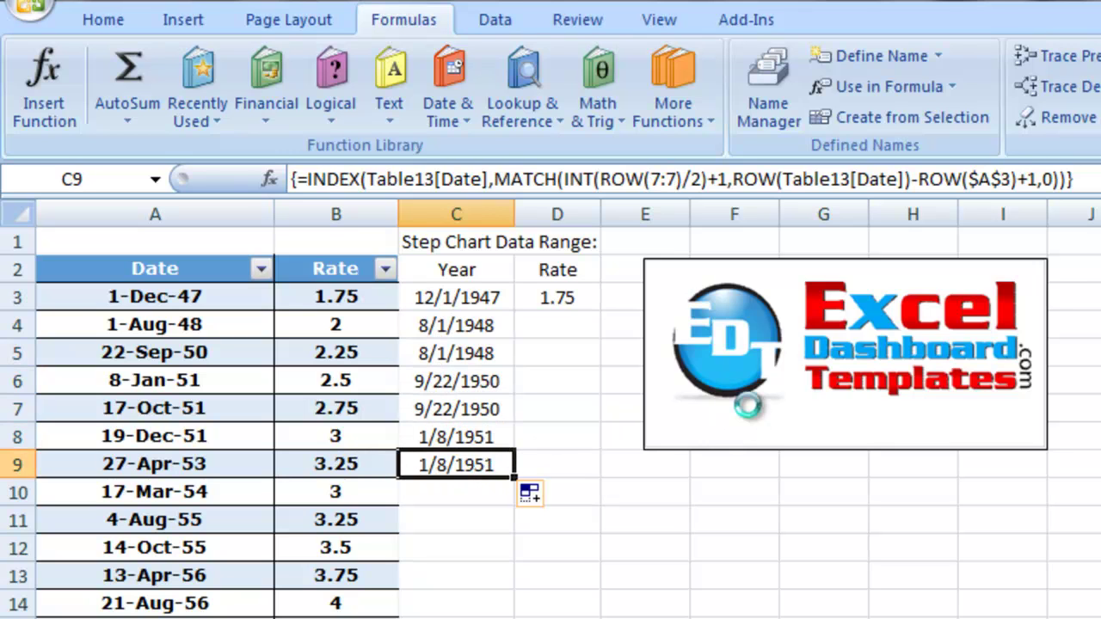
key("ctrl+z")
left_click(563, 297)
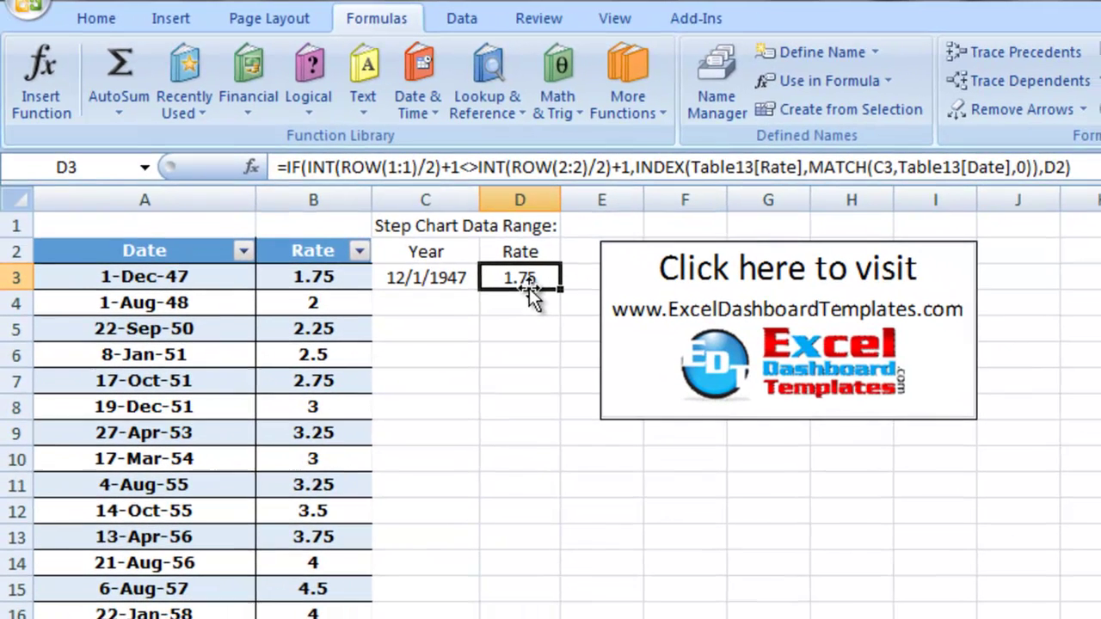
- Review D3's IF formula: the INT(ROW(1:1)/2) test, the D2 fallback and the INDEX rate lookup
left_click_drag(308, 167, 626, 172)
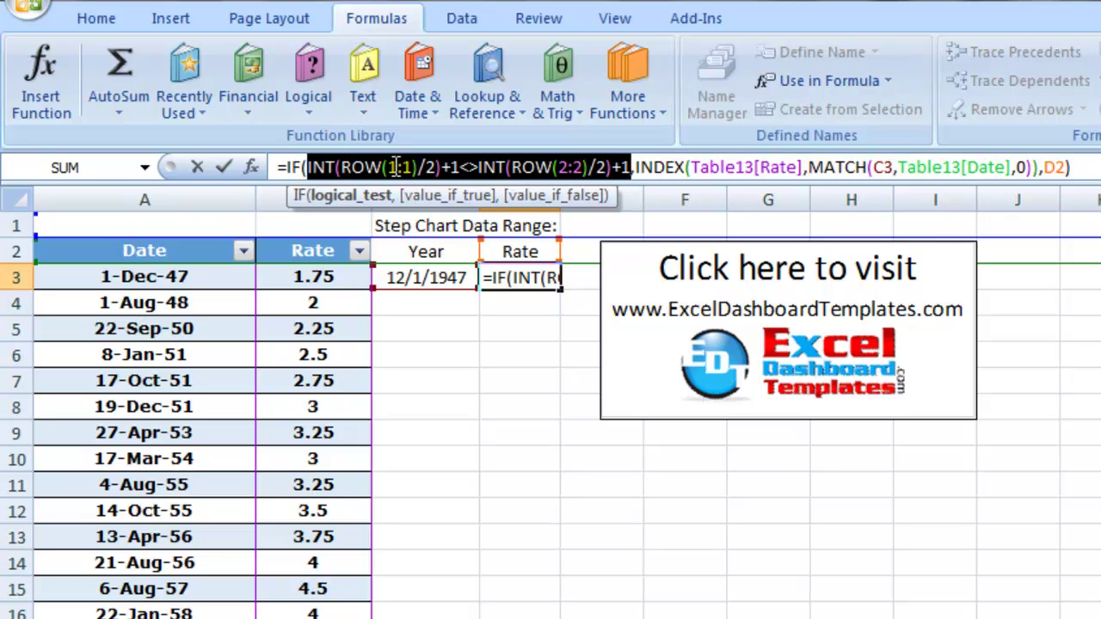
left_click(1055, 167)
left_click_drag(1042, 166, 1058, 167)
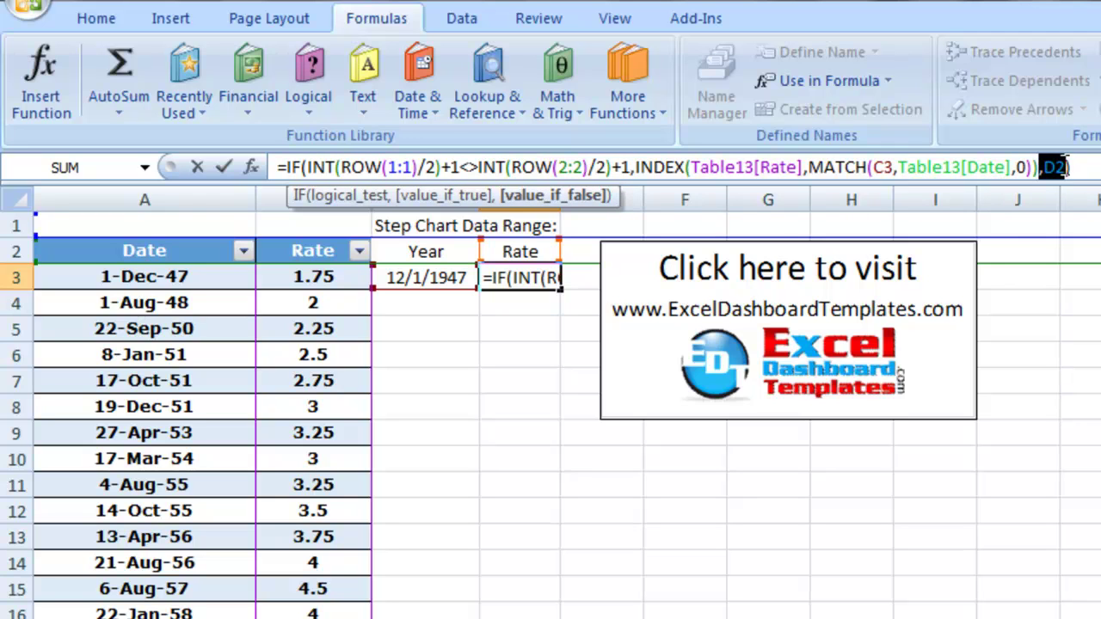
left_click_drag(630, 166, 1036, 167)
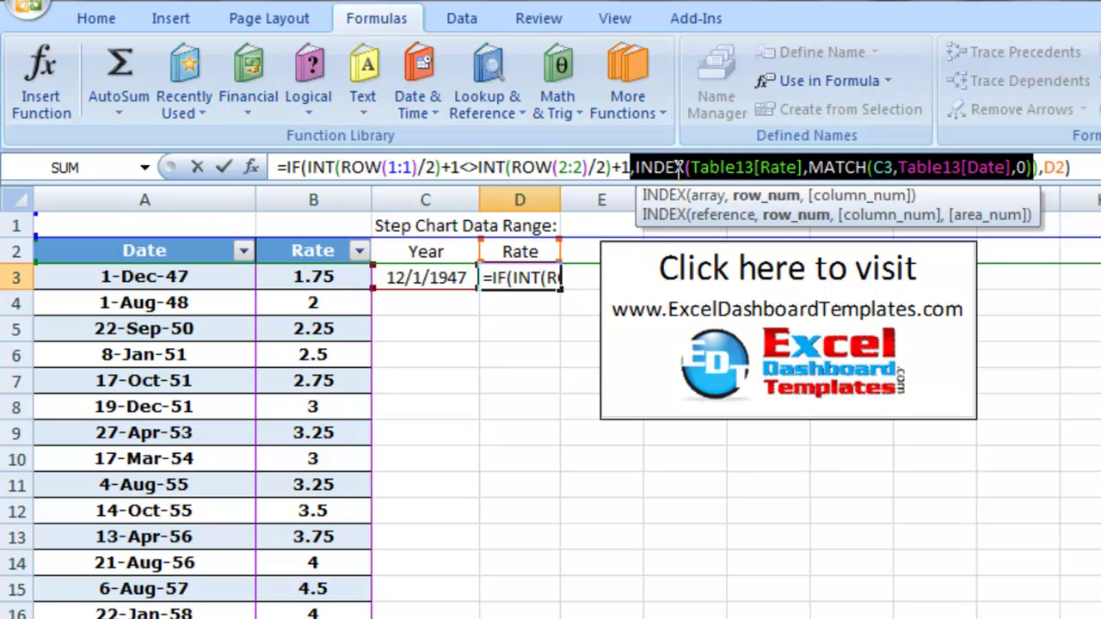
- Confirm D3, then extend the C3:D3 selection down alongside the source table
key("ctrl+Return")
left_click_drag(438, 280, 507, 273)
double_click(559, 289)
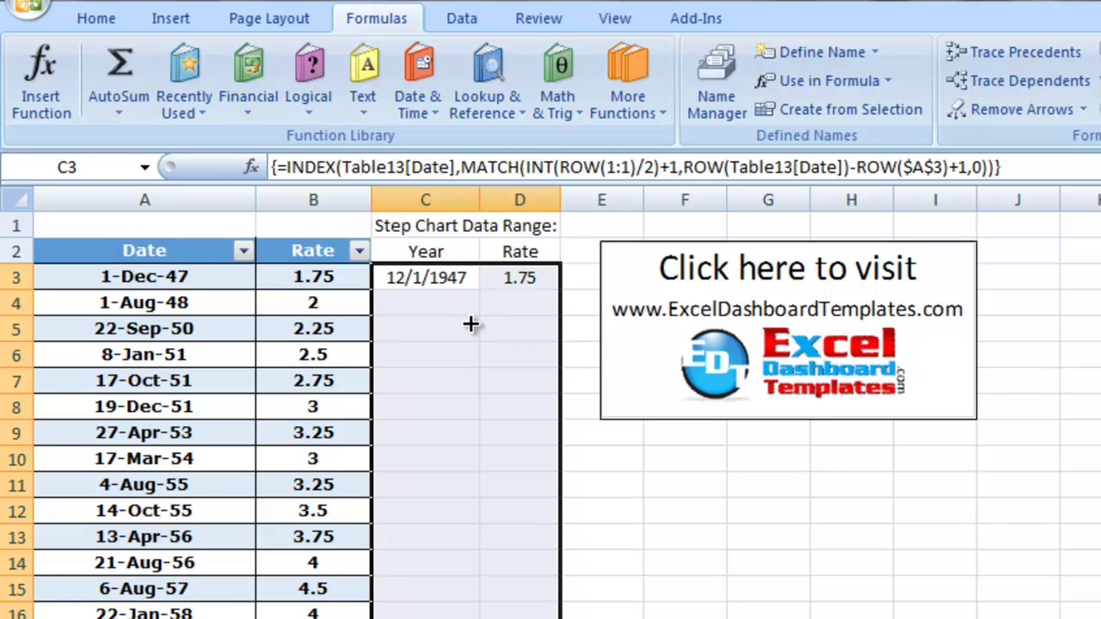
key("ctrl+d")
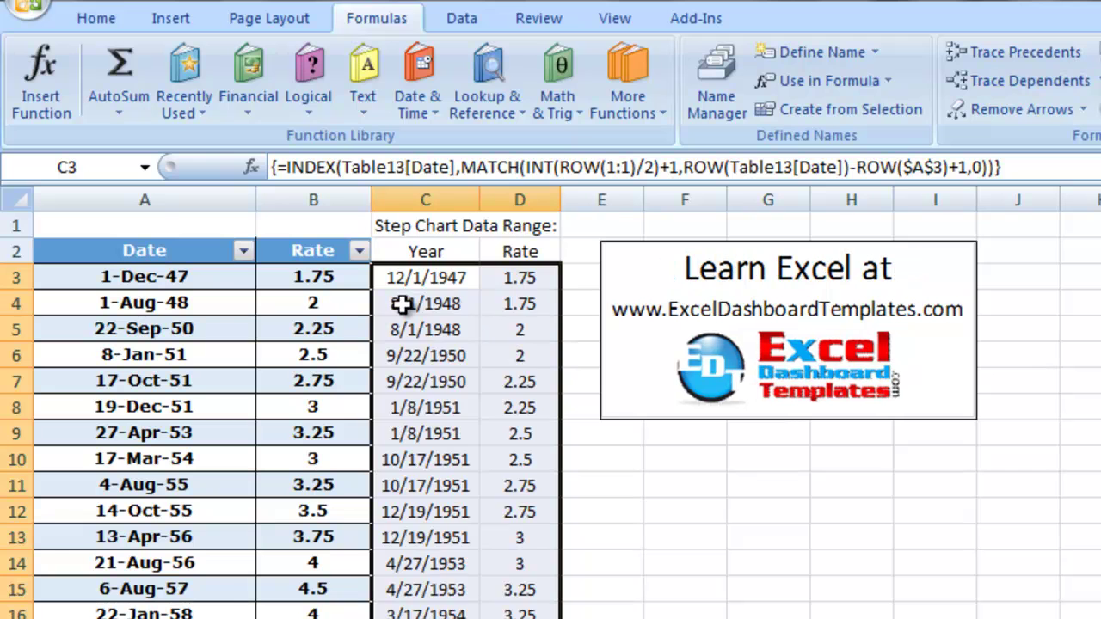
left_click(403, 304)
left_click(451, 282)
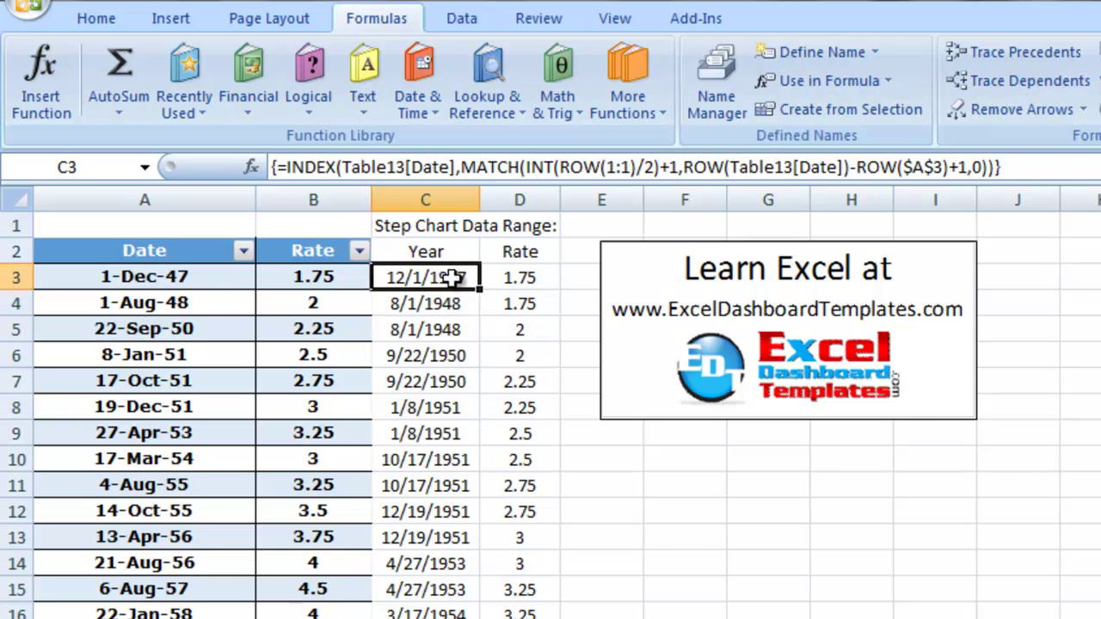
left_click(510, 273)
left_click(442, 301)
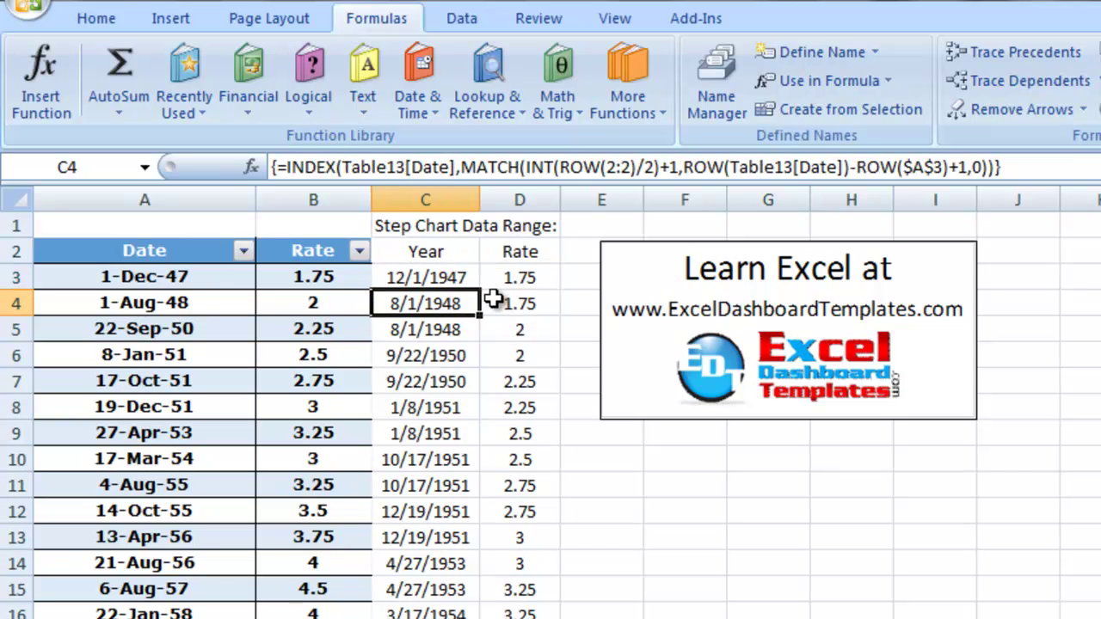
left_click(505, 300)
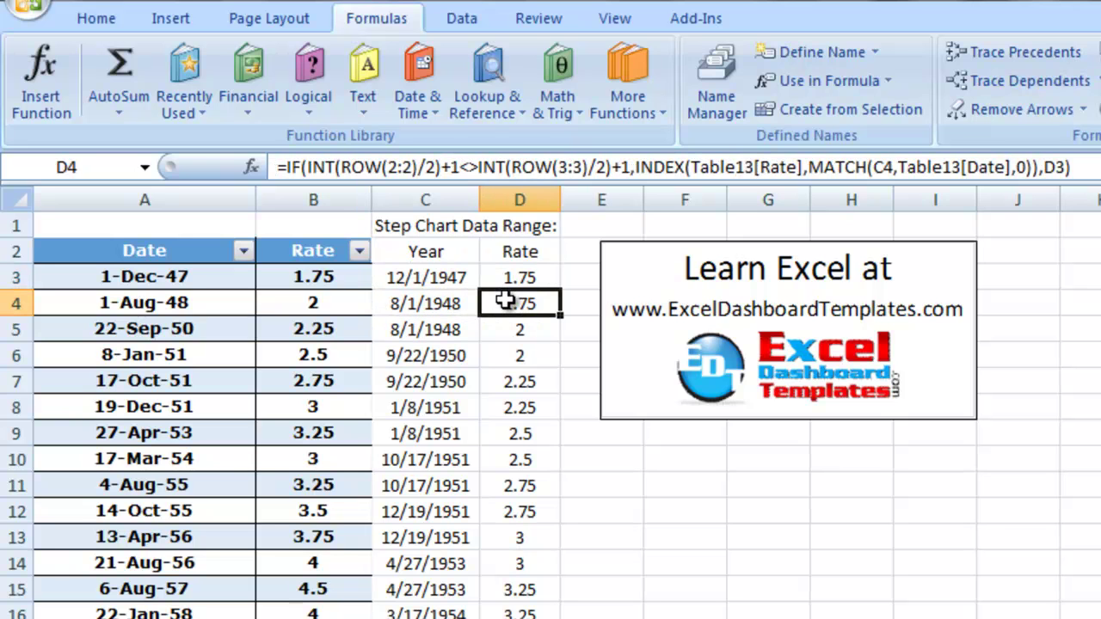
left_click(425, 331)
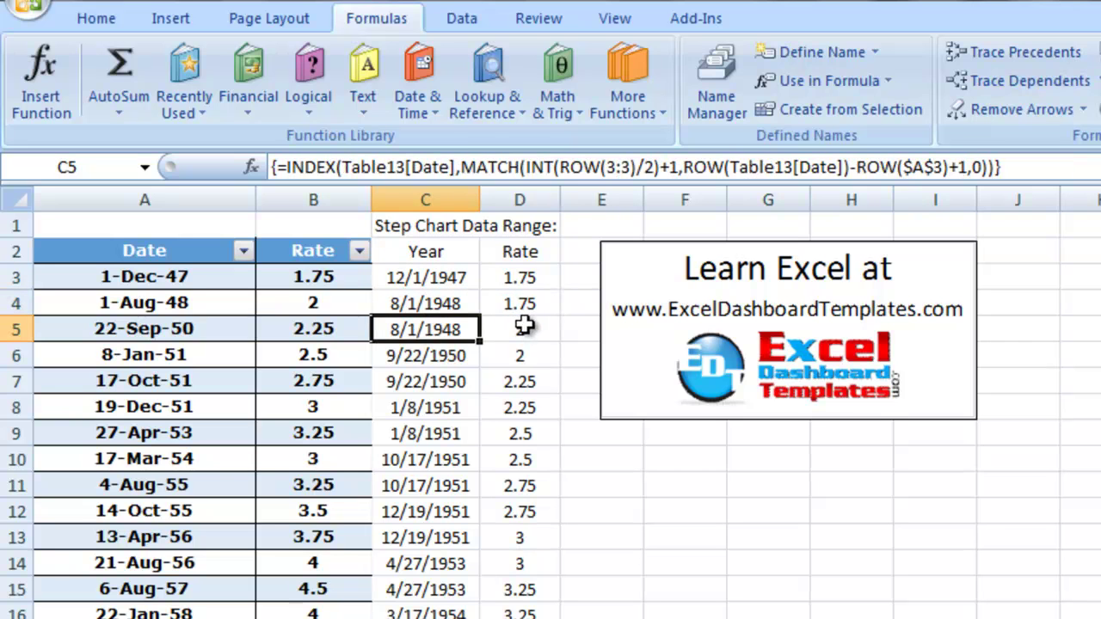
left_click(524, 327)
left_click_drag(226, 306, 272, 297)
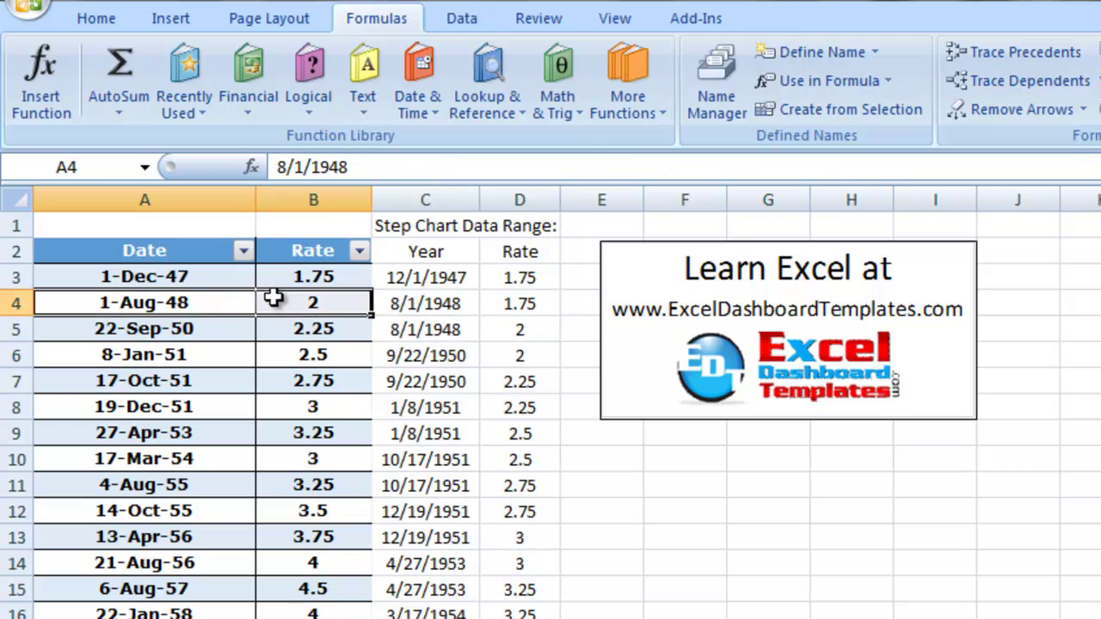
left_click(472, 354)
left_click(442, 253)
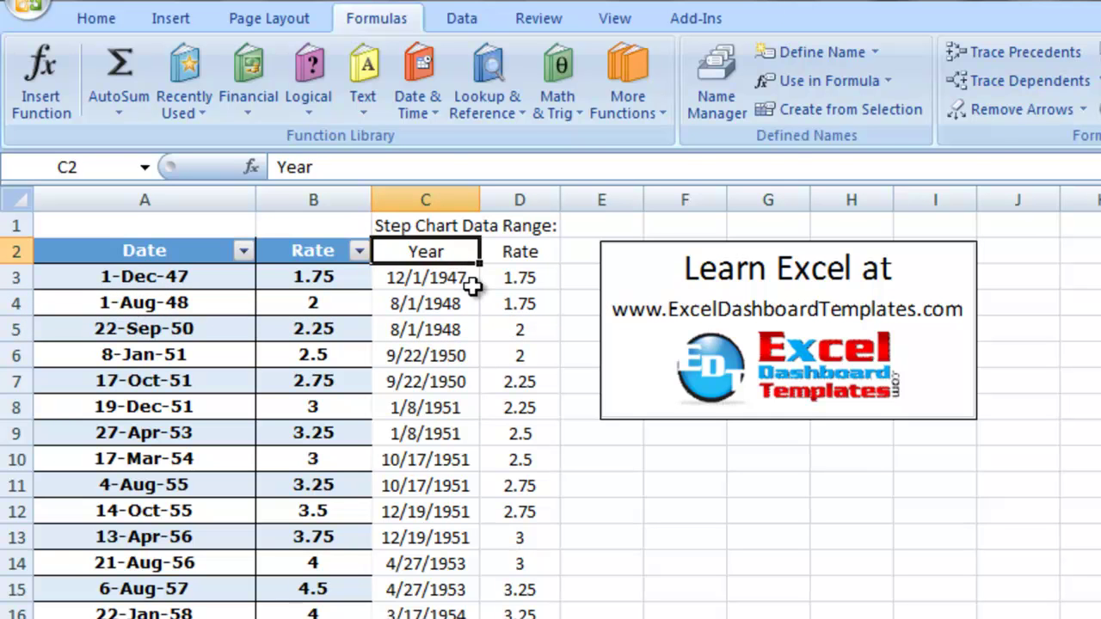
- Copy the last Year and Rate formulas further down, to row 721
key("ctrl+Down")
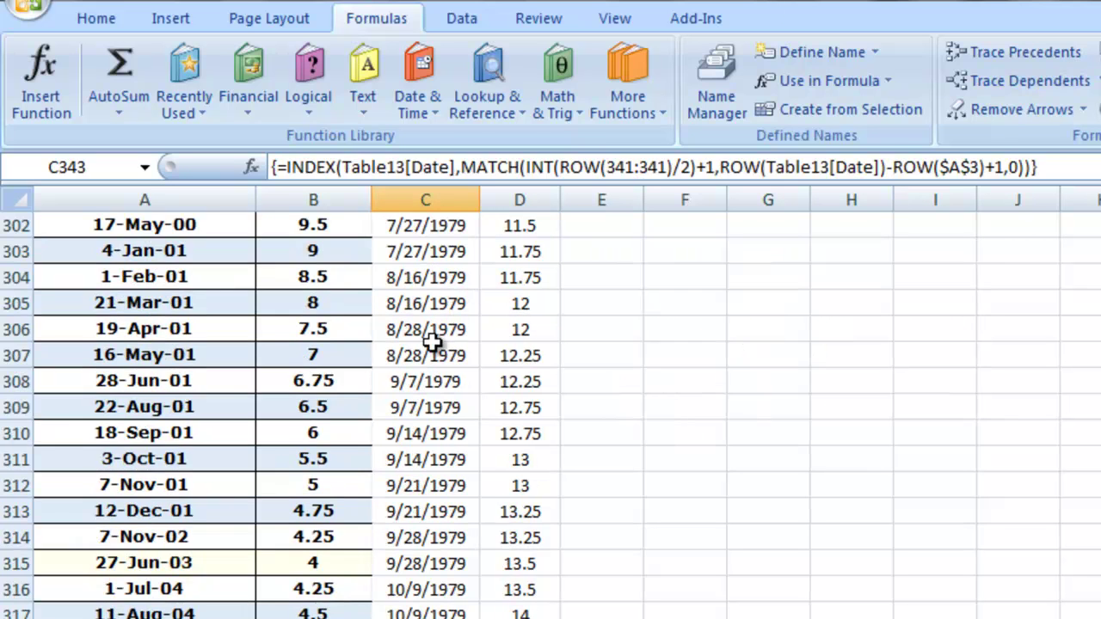
scroll(429, 355, "down", 7)
scroll(429, 355, "down", 3)
left_click_drag(418, 511, 557, 615)
left_click(511, 511)
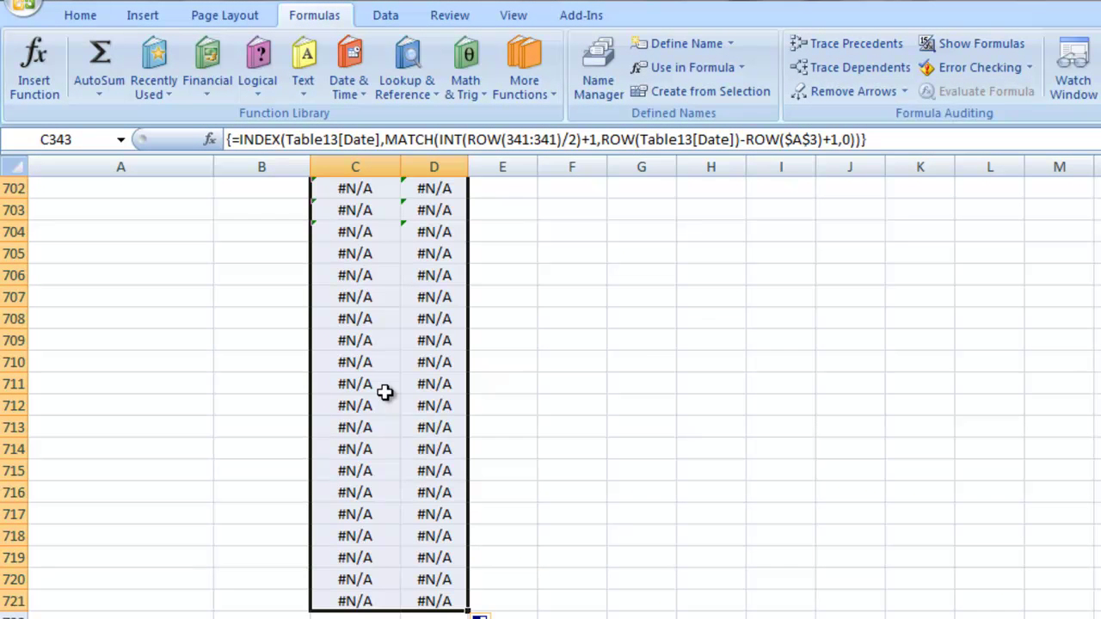
- Delete the surplus #N/A Year/Rate formulas below the last date in row 683
scroll(385, 393, "up", 9)
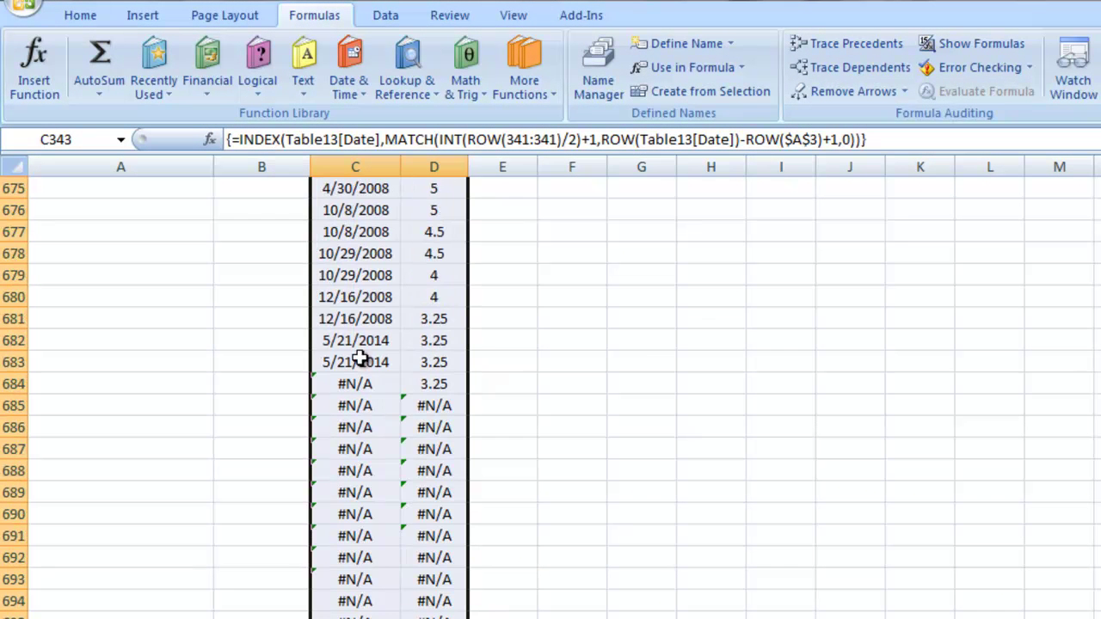
left_click(354, 341)
left_click(357, 362)
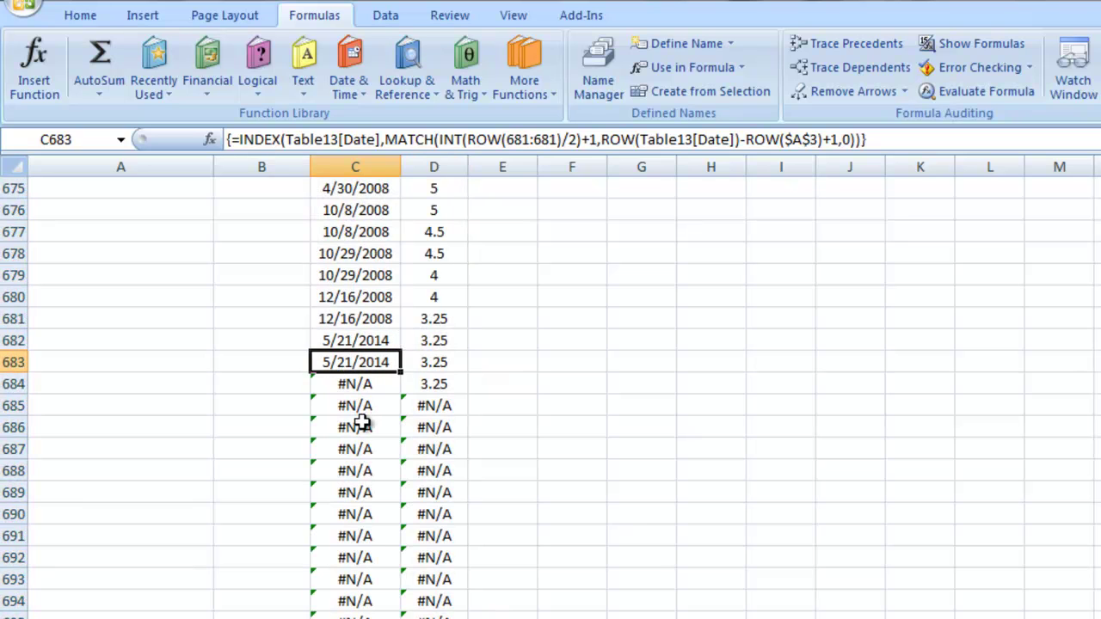
key("Down")
key("shift+Right")
key("ctrl+shift+Down")
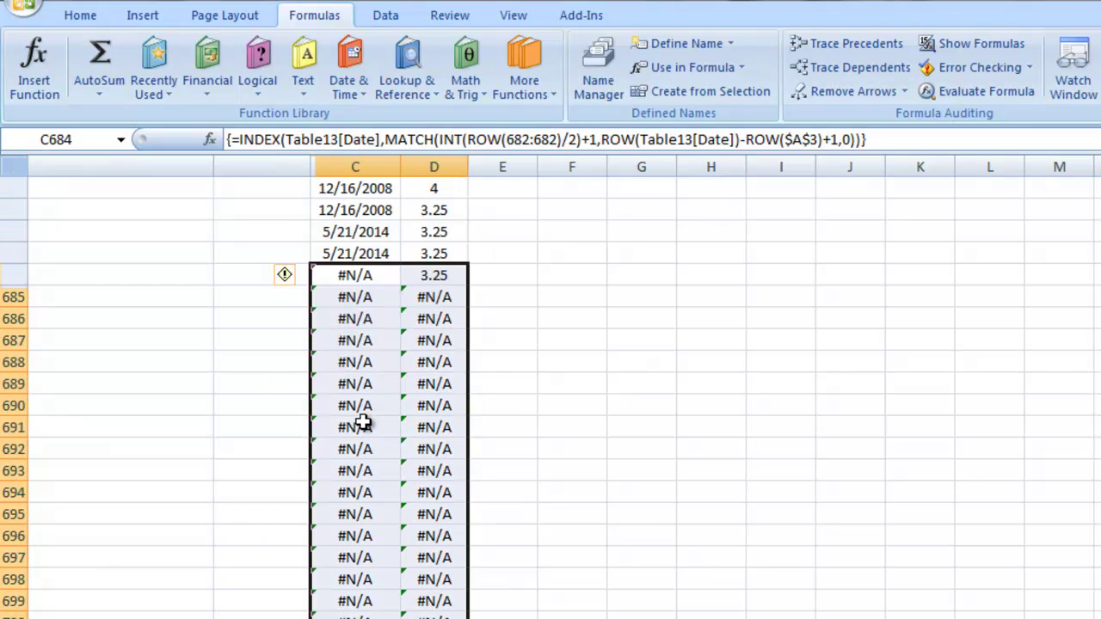
key("Delete")
- Select the whole Year and Rate range, C3:D683
key("Up")
key("ctrl+Up")
key("Down")
key("Down")
key("shift+Right")
key("ctrl+shift+Down")
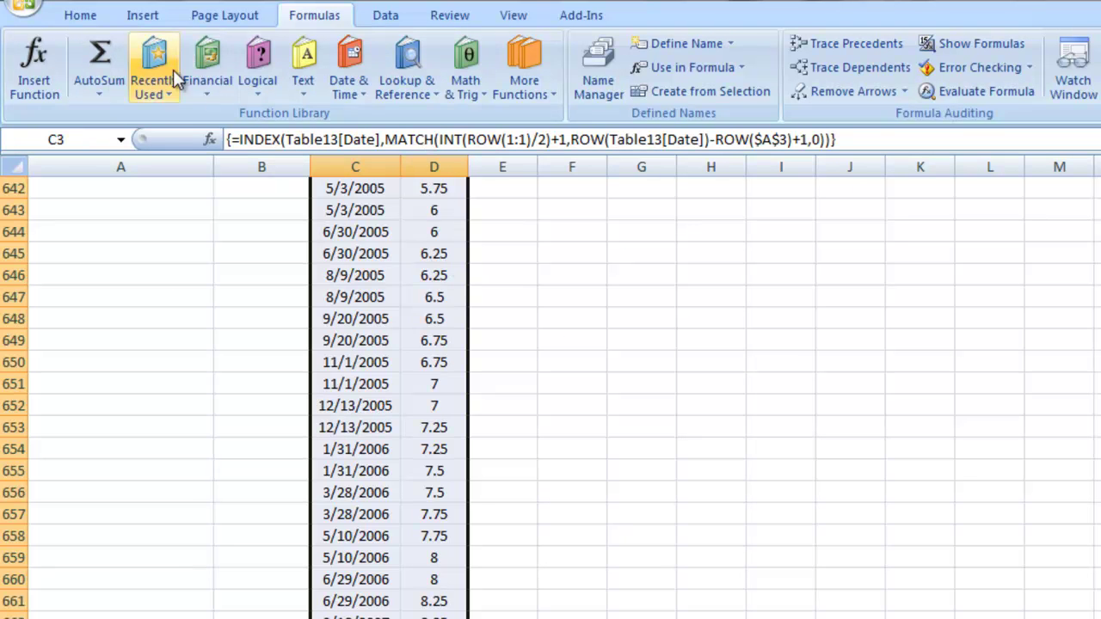
- Insert a plain 2-D line chart of the Year/Rate range
left_click(144, 17)
left_click(407, 65)
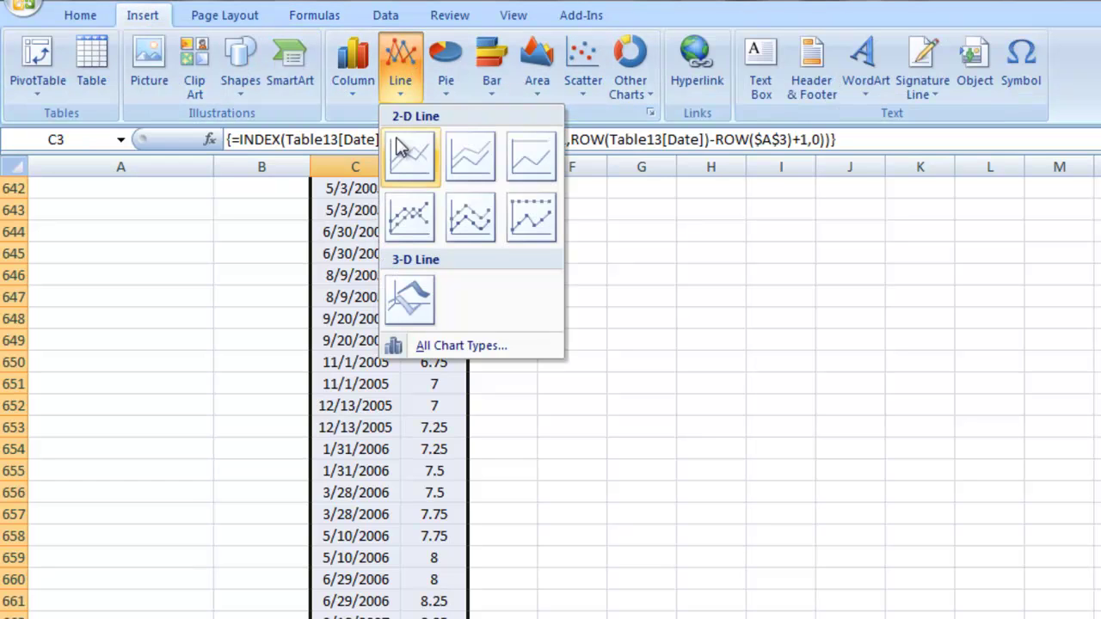
left_click(416, 152)
- Move the chart to G10 beside the table, under the logo banner, and enlarge it
left_click_drag(845, 496, 545, 220)
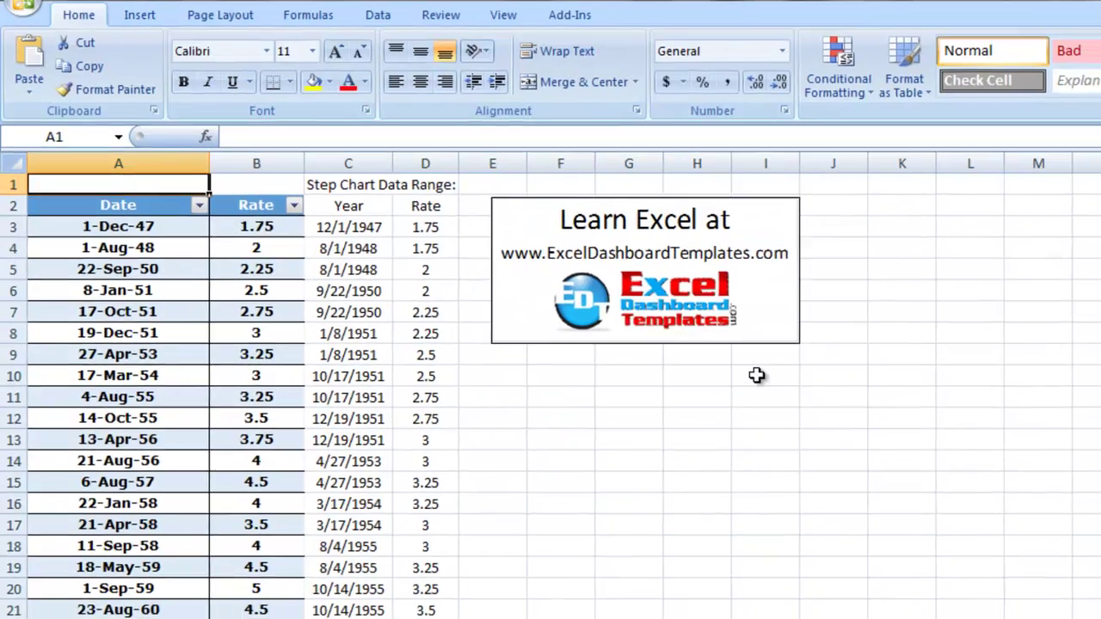
left_click(654, 384)
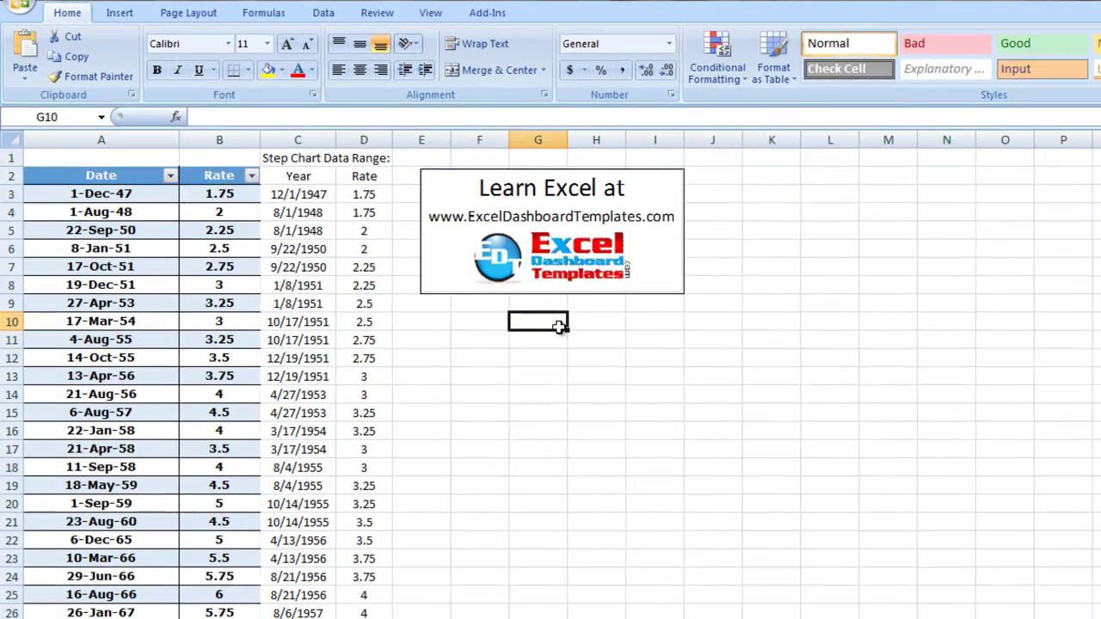
key("ctrl+v")
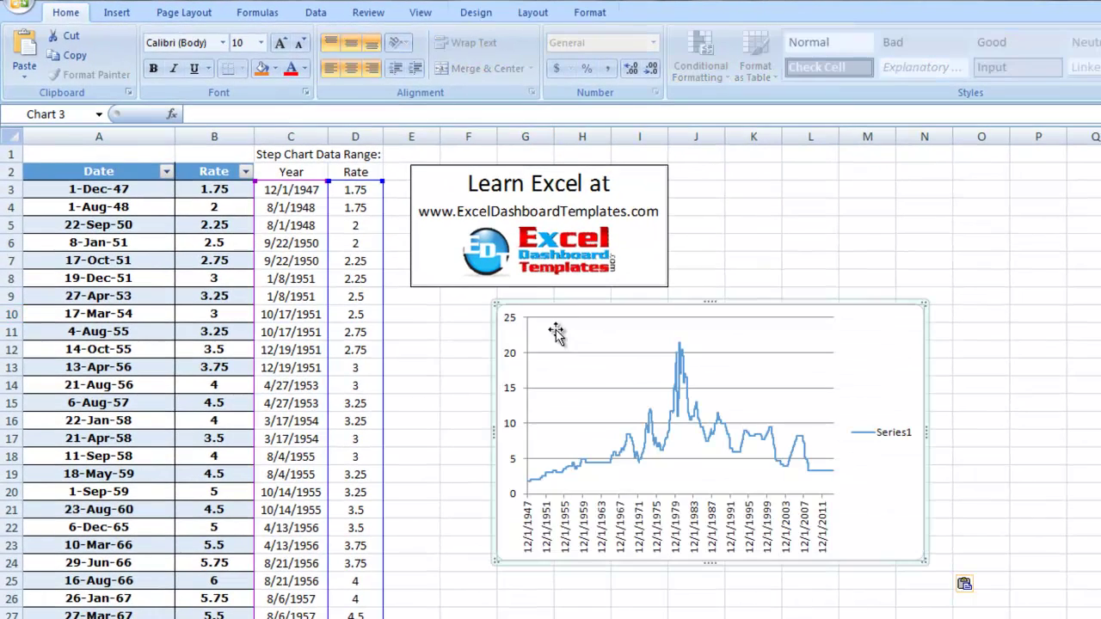
left_click_drag(568, 305, 462, 294)
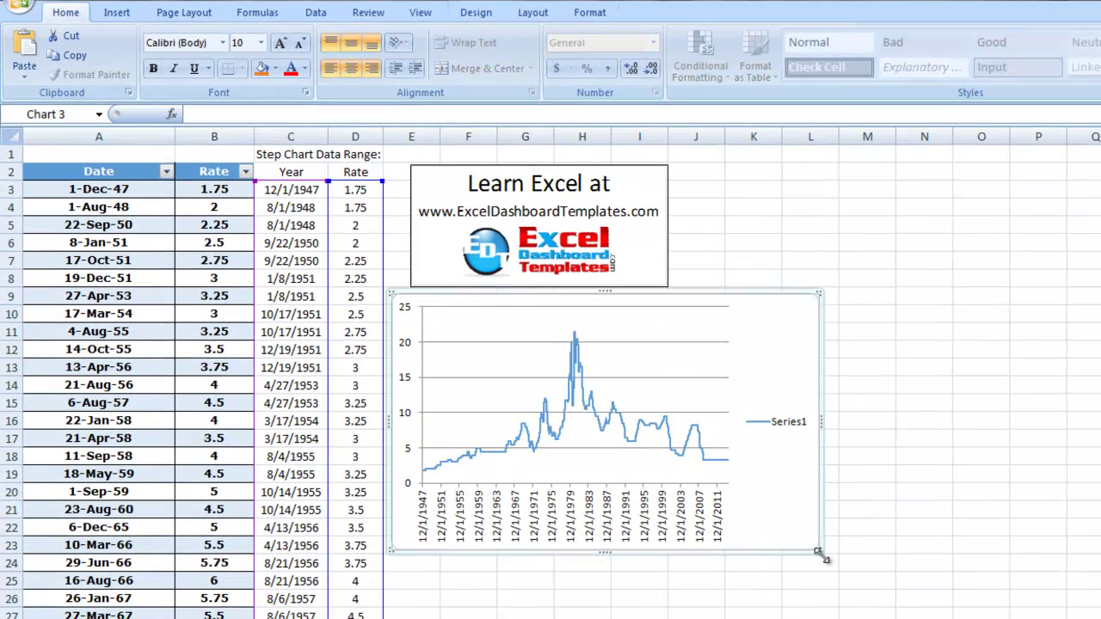
left_click_drag(820, 548, 1069, 609)
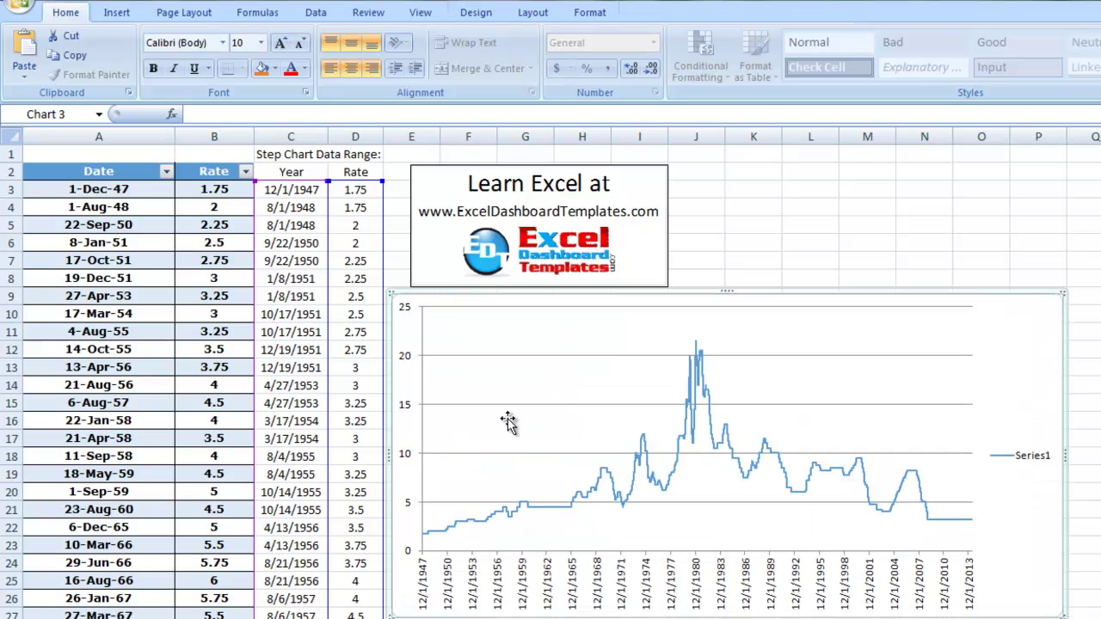
left_click(293, 191)
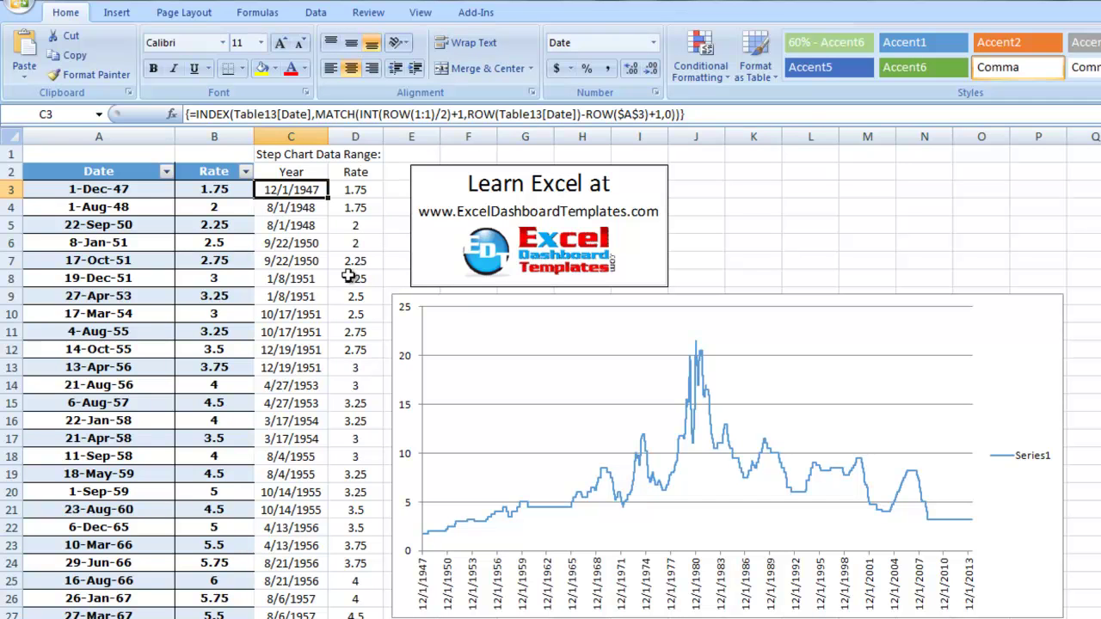
left_click(294, 261)
left_click(347, 257)
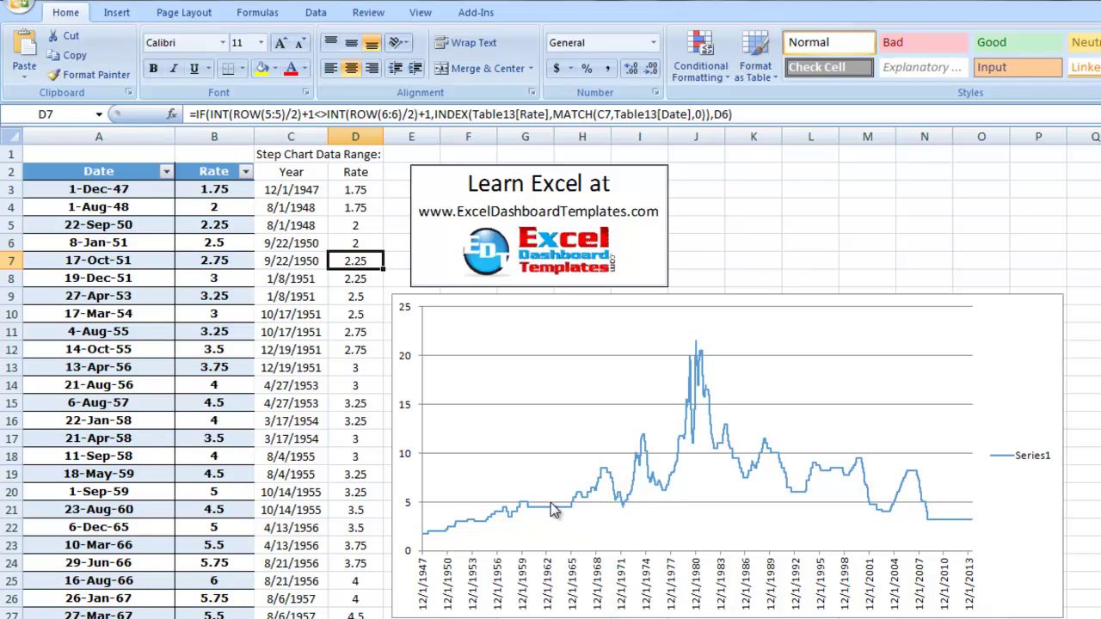
left_click(319, 188)
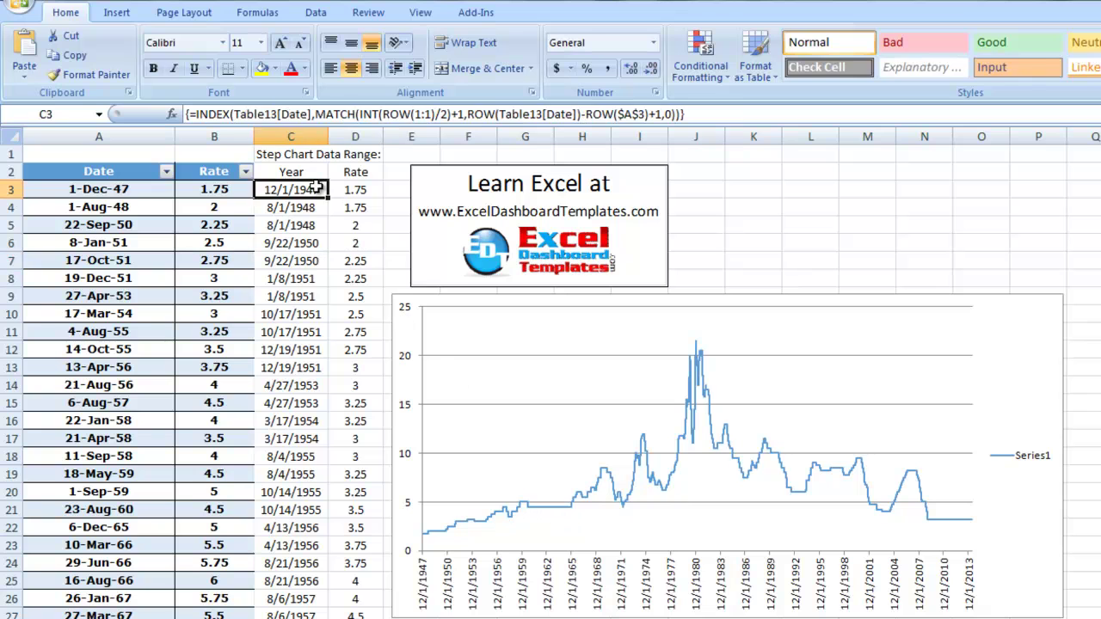
left_click(350, 187)
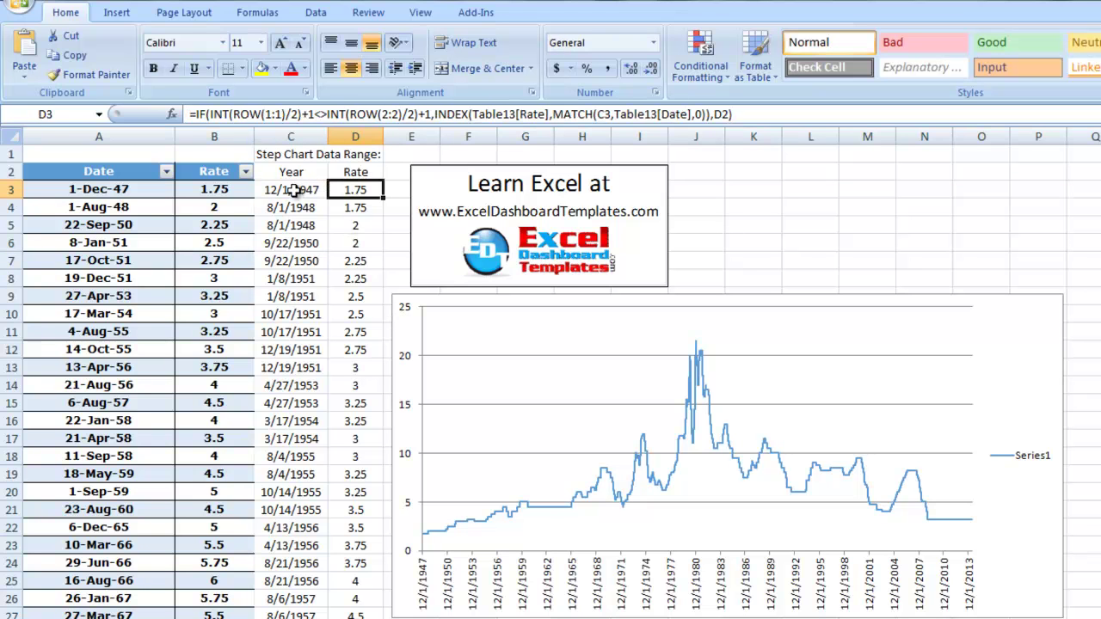
left_click_drag(293, 186, 335, 216)
left_click(353, 260)
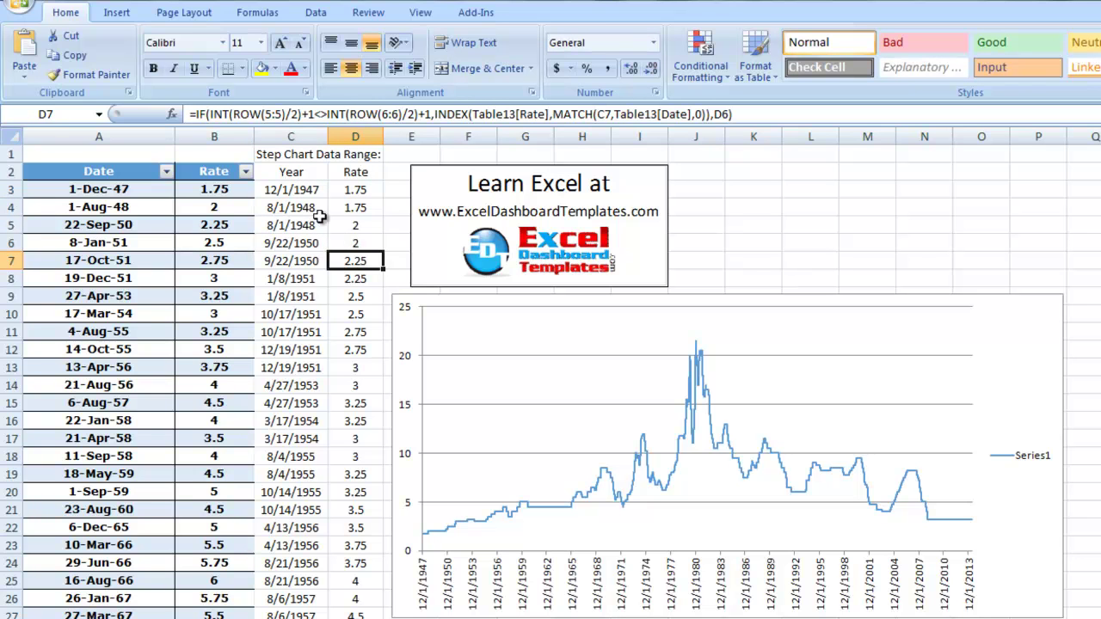
left_click(365, 188)
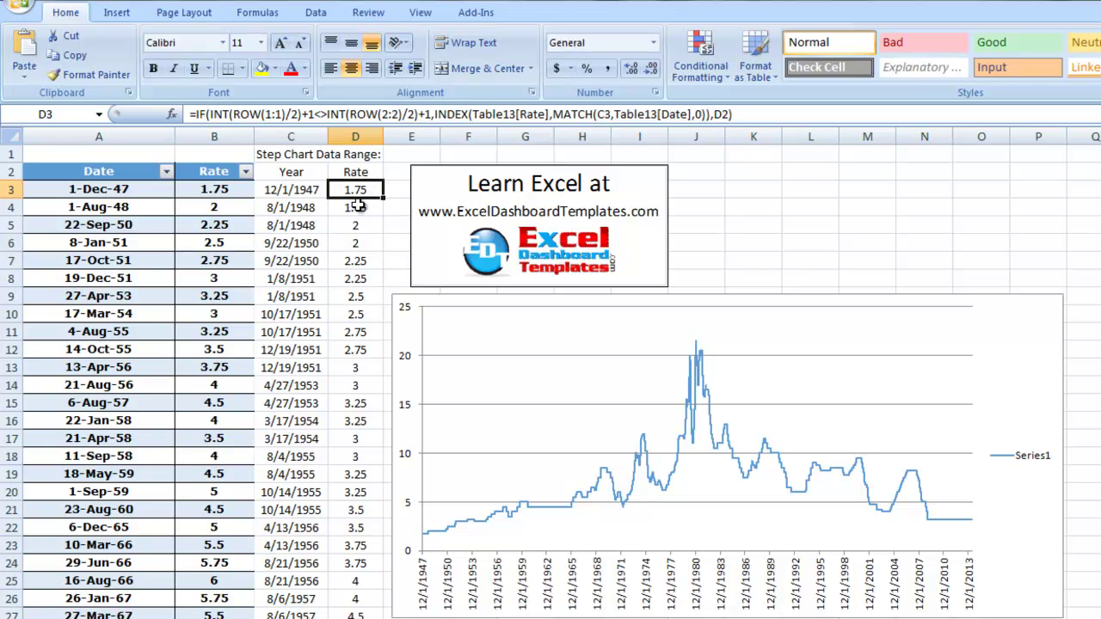
left_click(360, 207)
left_click(290, 209)
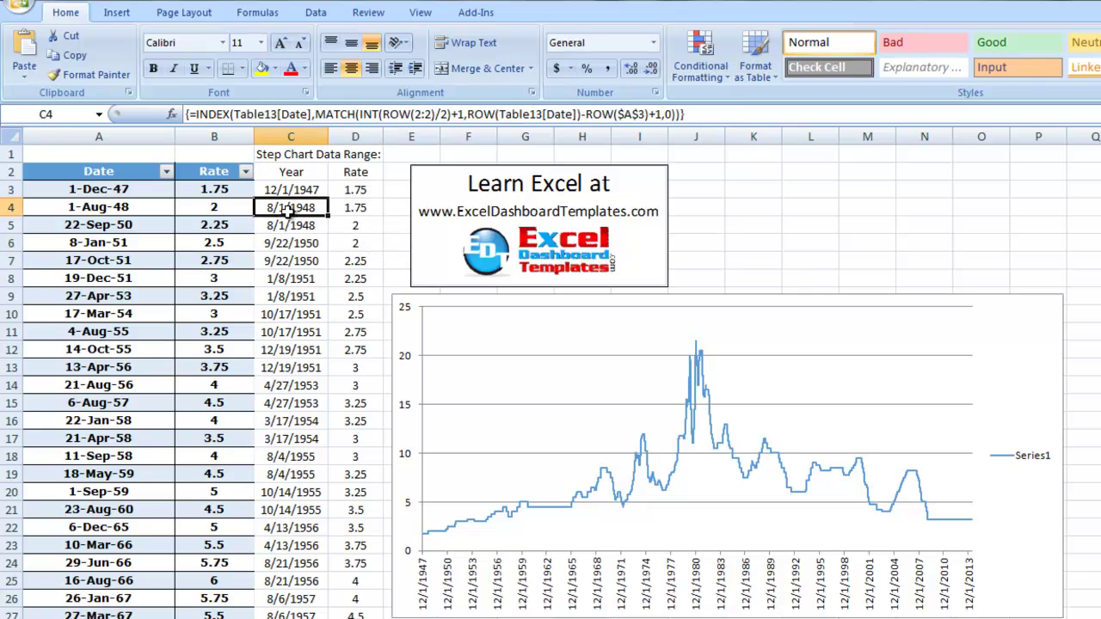
left_click(293, 190)
left_click(306, 208)
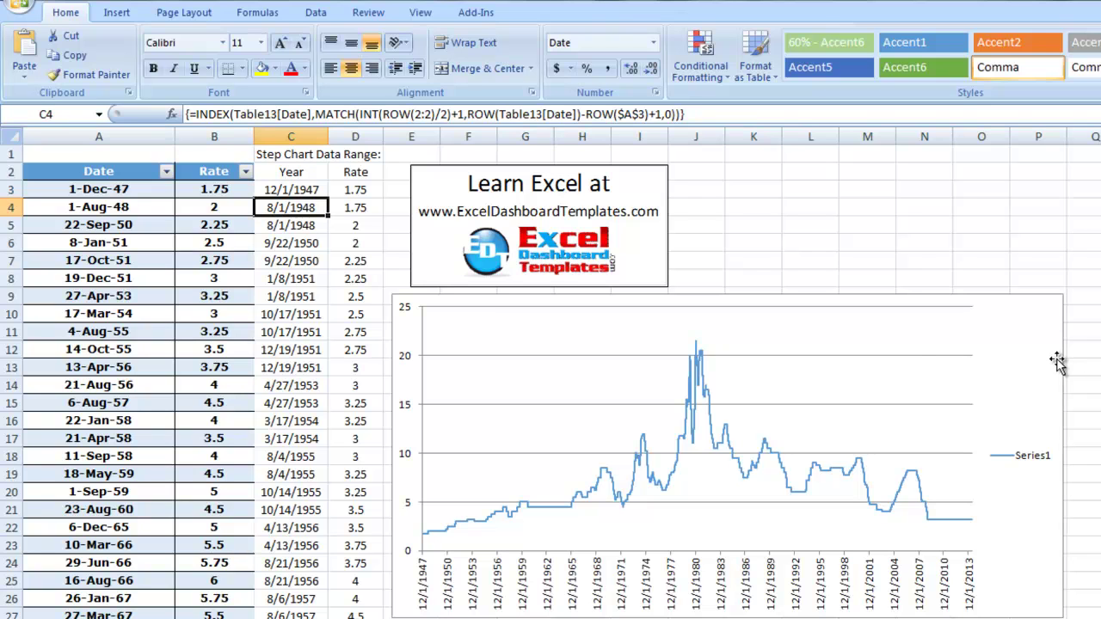
double_click(874, 261)
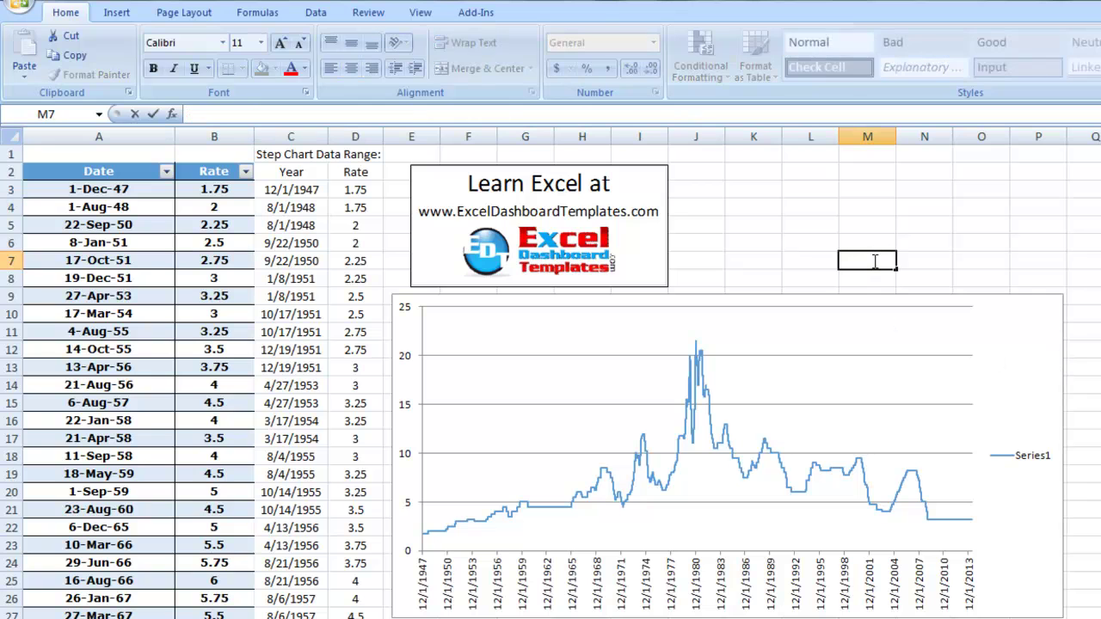
key("Return")
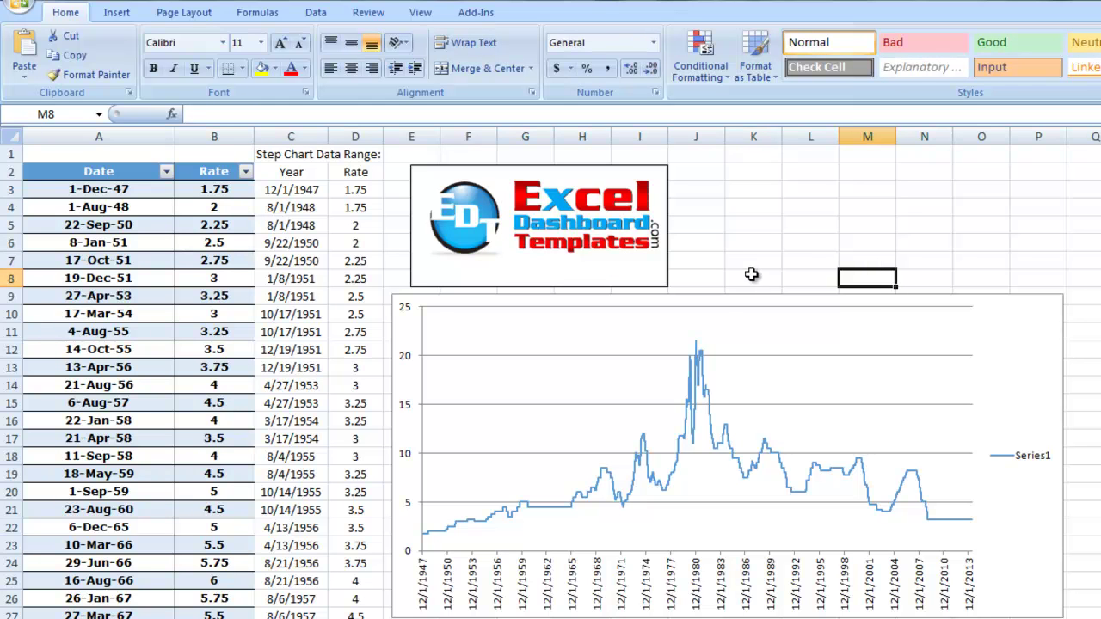